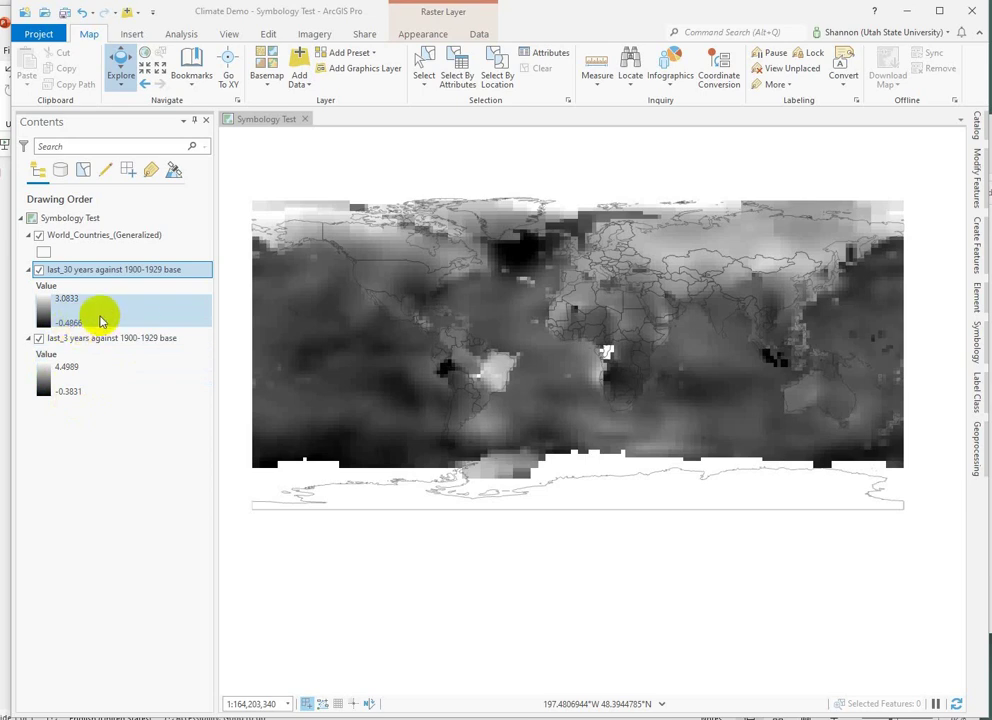
Replace the greyscale on the last_30 years raster with the Spectral (Continuous) colour ramp
{"action": "scroll", "coordinate": [58, 325], "scroll_direction": "down", "scroll_amount": 1}
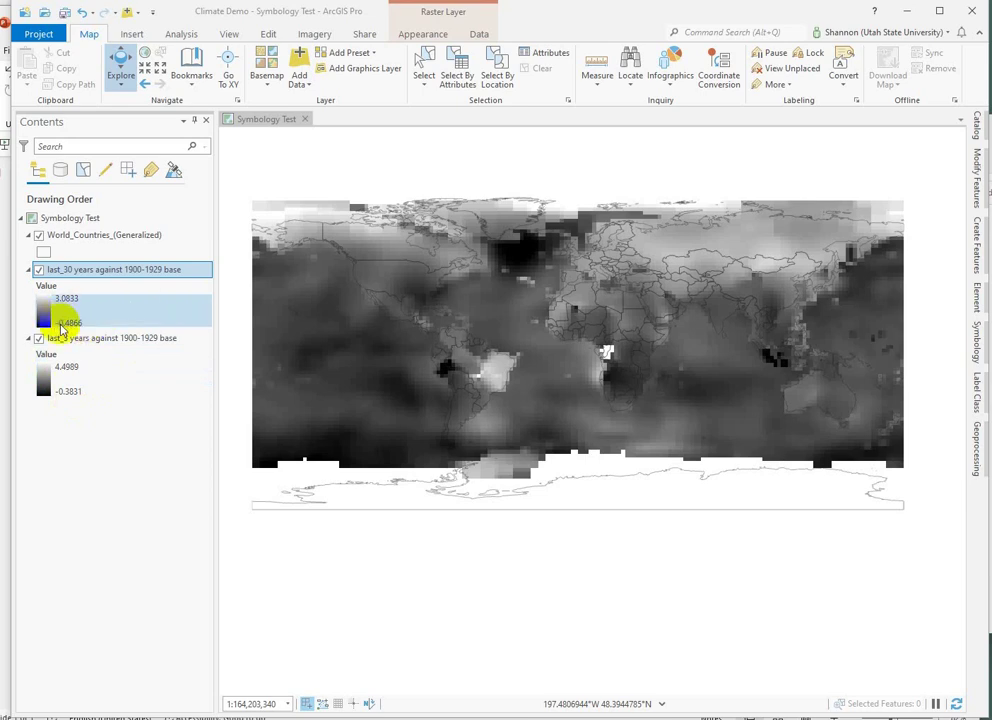
{"action": "scroll", "coordinate": [65, 305], "scroll_direction": "up", "scroll_amount": 1}
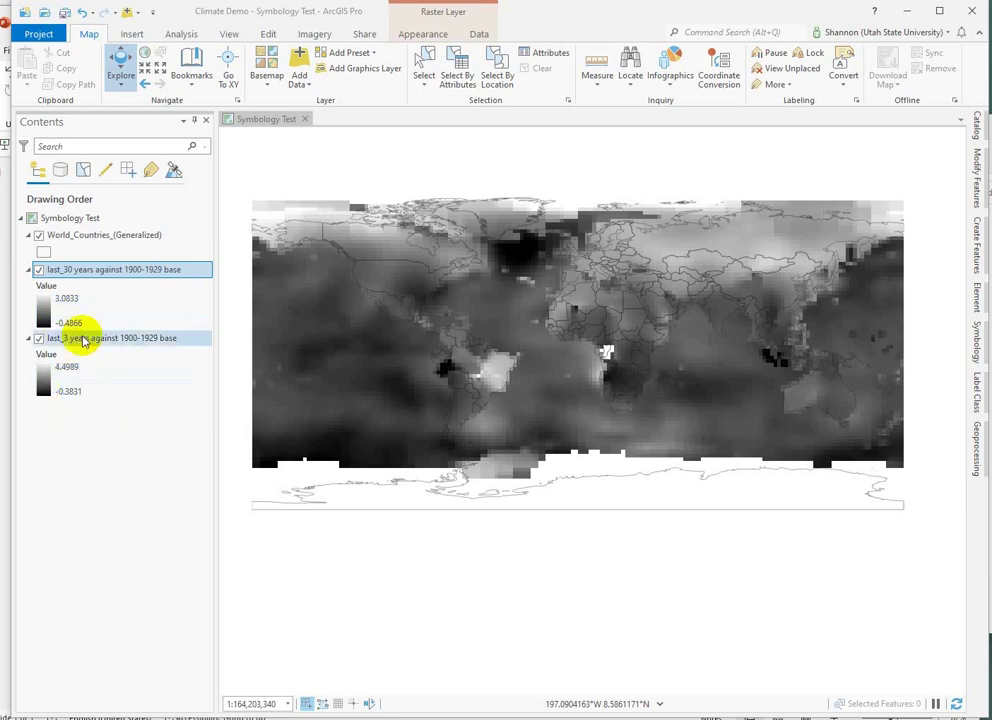
{"action": "right_click", "coordinate": [68, 276]}
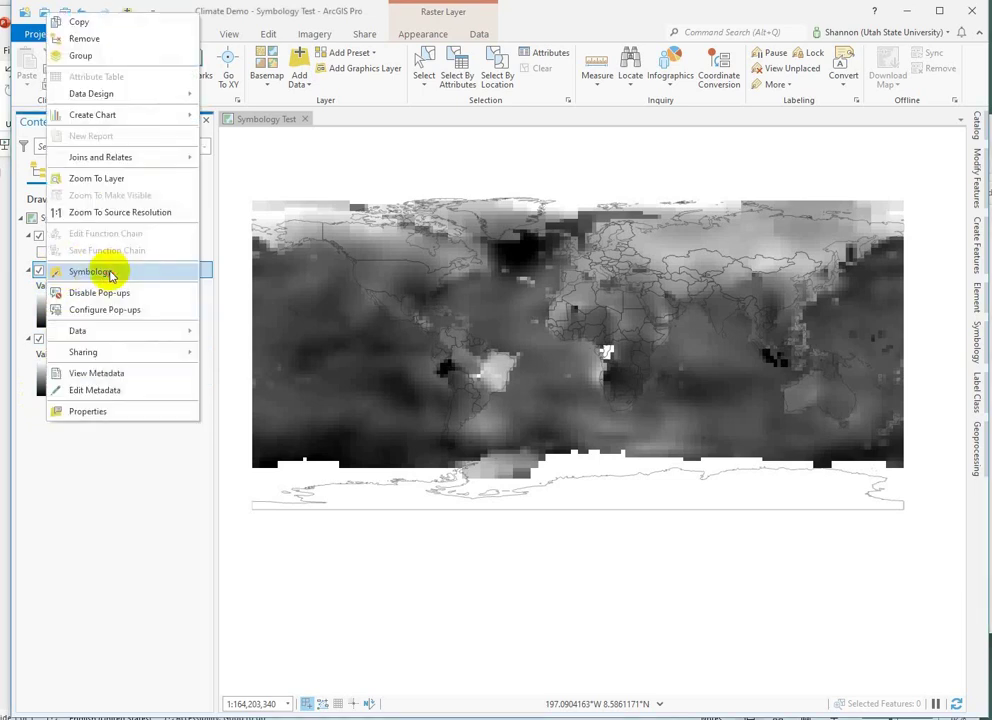
{"action": "left_click", "coordinate": [108, 274]}
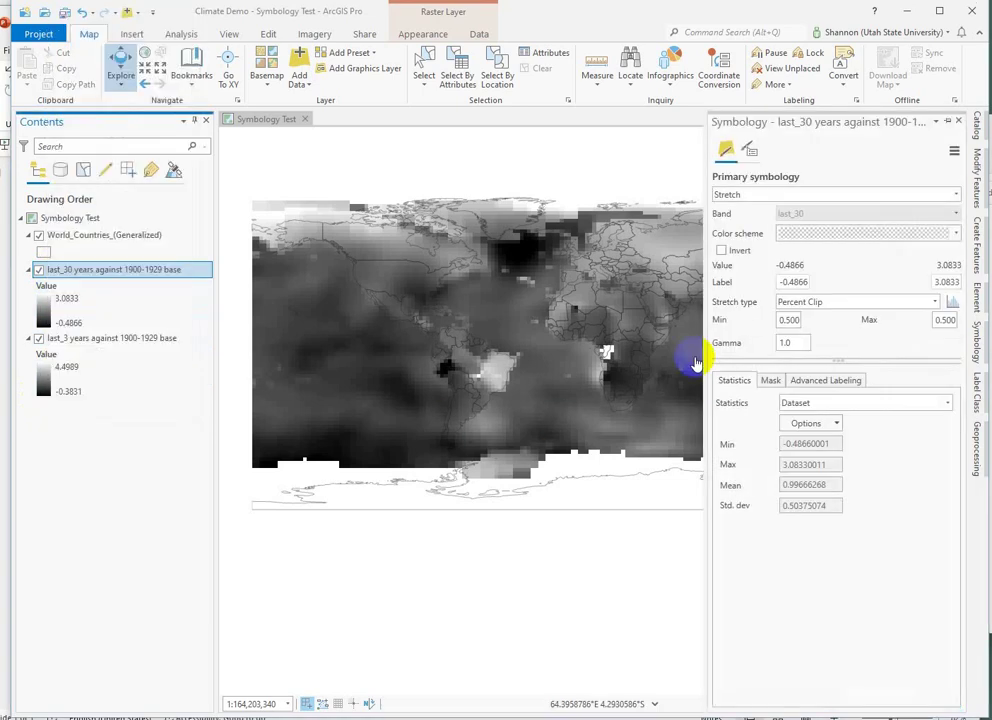
{"action": "left_click", "coordinate": [956, 231]}
{"action": "left_click_drag", "start_coordinate": [953, 268], "coordinate": [957, 410]}
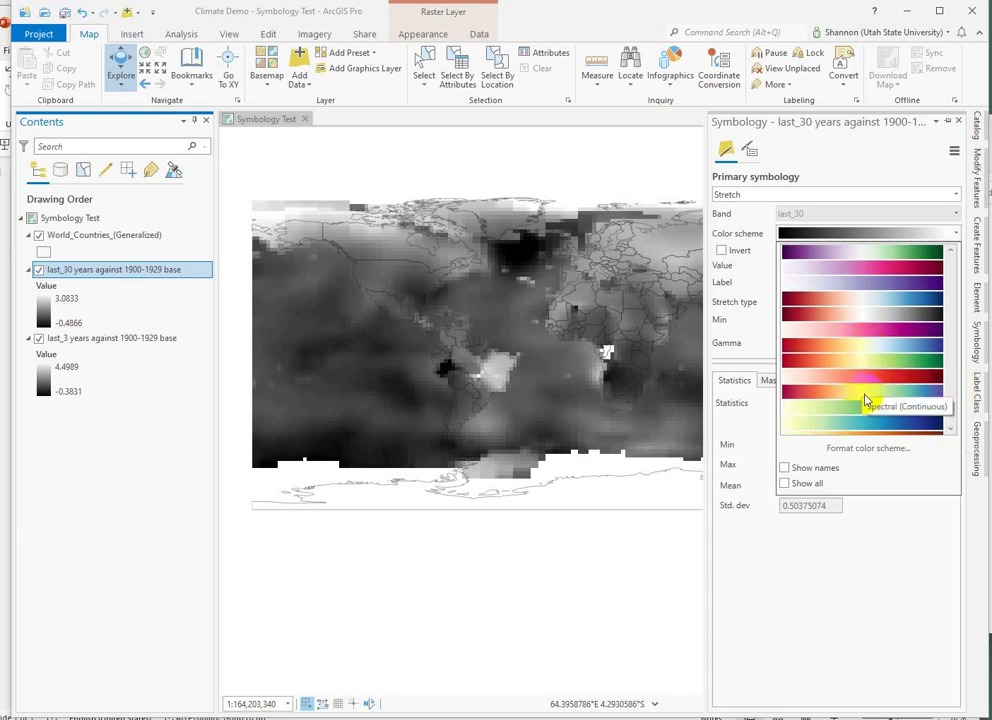
{"action": "left_click", "coordinate": [866, 400]}
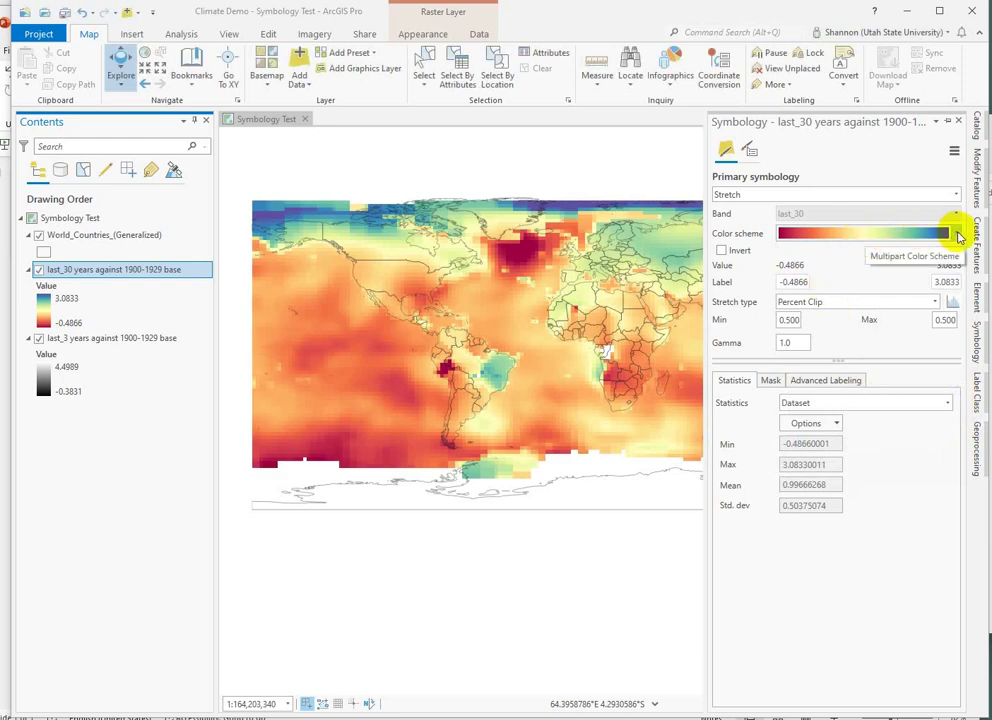
{"action": "left_click", "coordinate": [960, 236]}
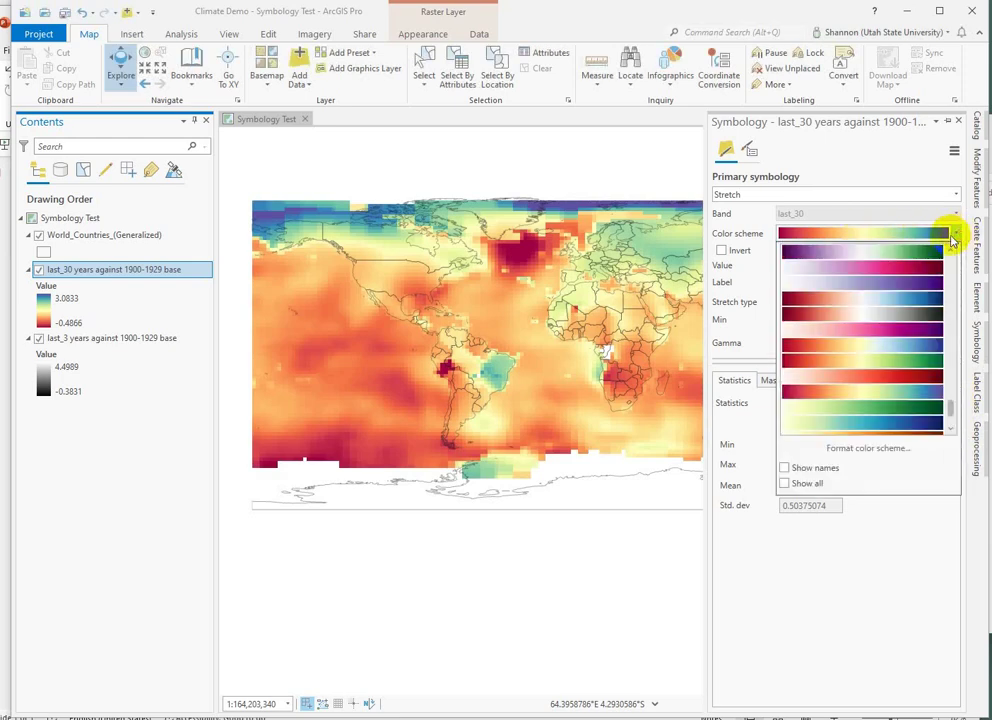
Flip the last_30 Spectral ramp so high values show red
{"action": "left_click", "coordinate": [870, 455]}
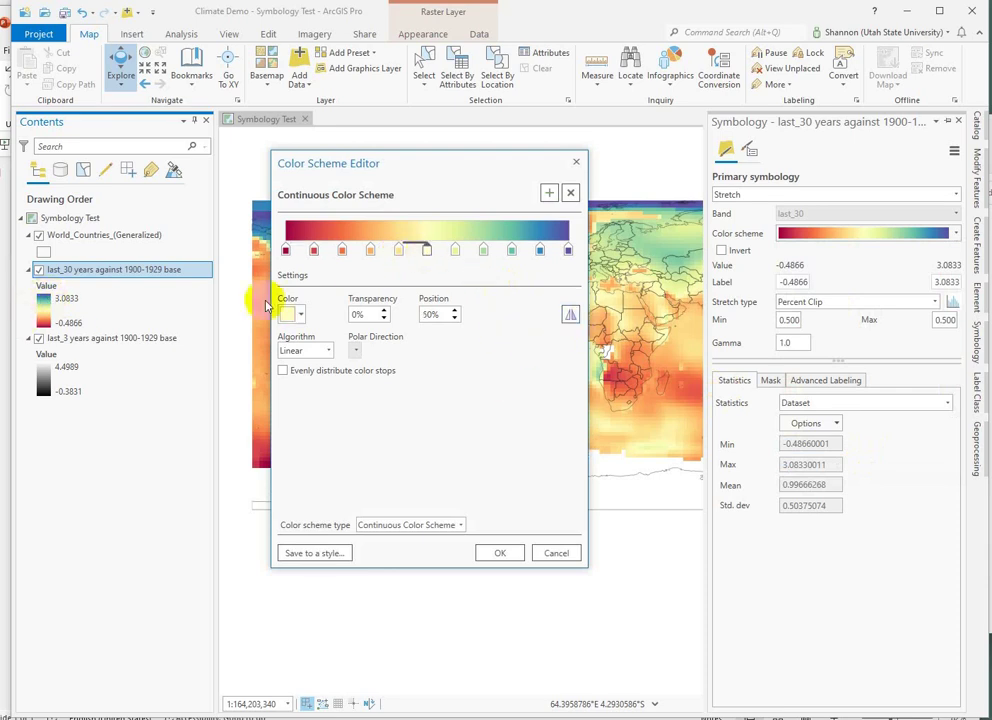
{"action": "left_click", "coordinate": [569, 316]}
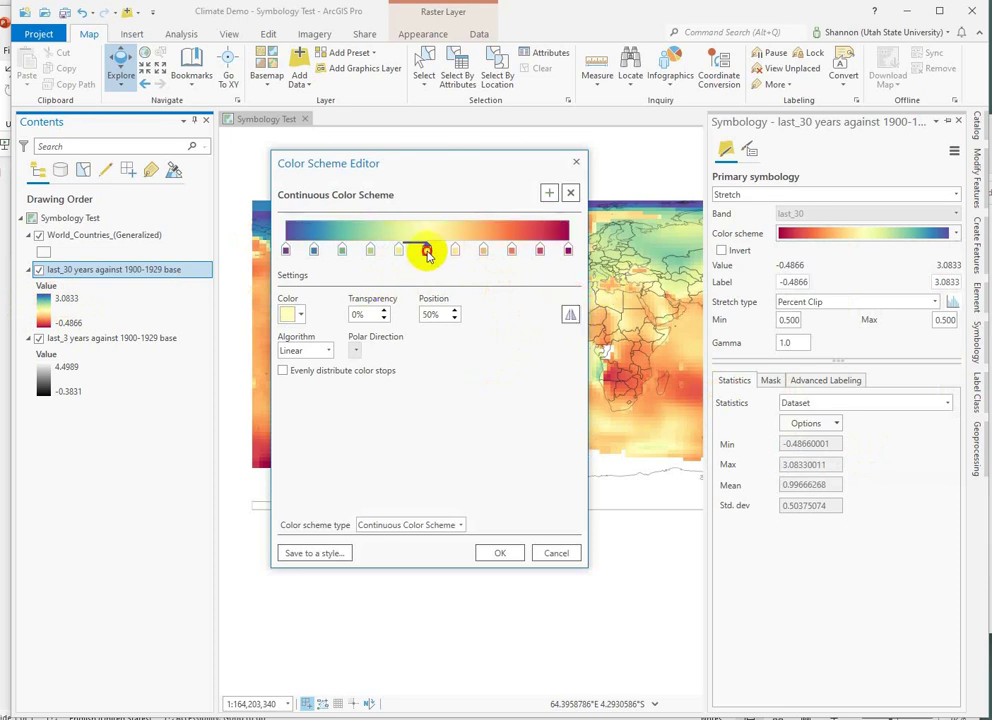
{"action": "left_click", "coordinate": [298, 316]}
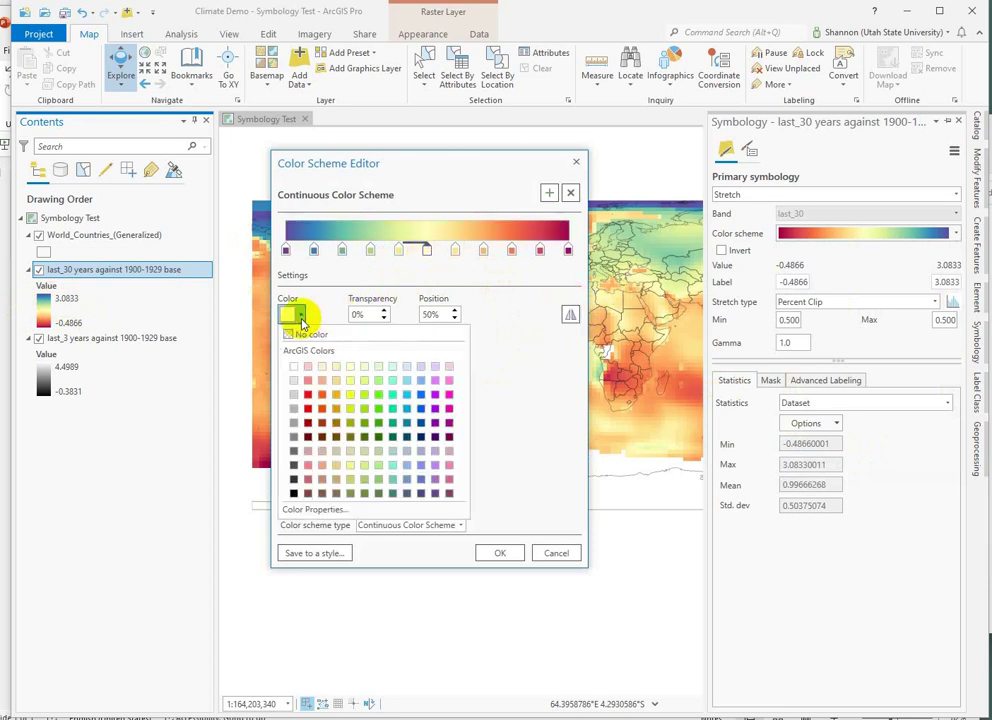
{"action": "left_click", "coordinate": [295, 370]}
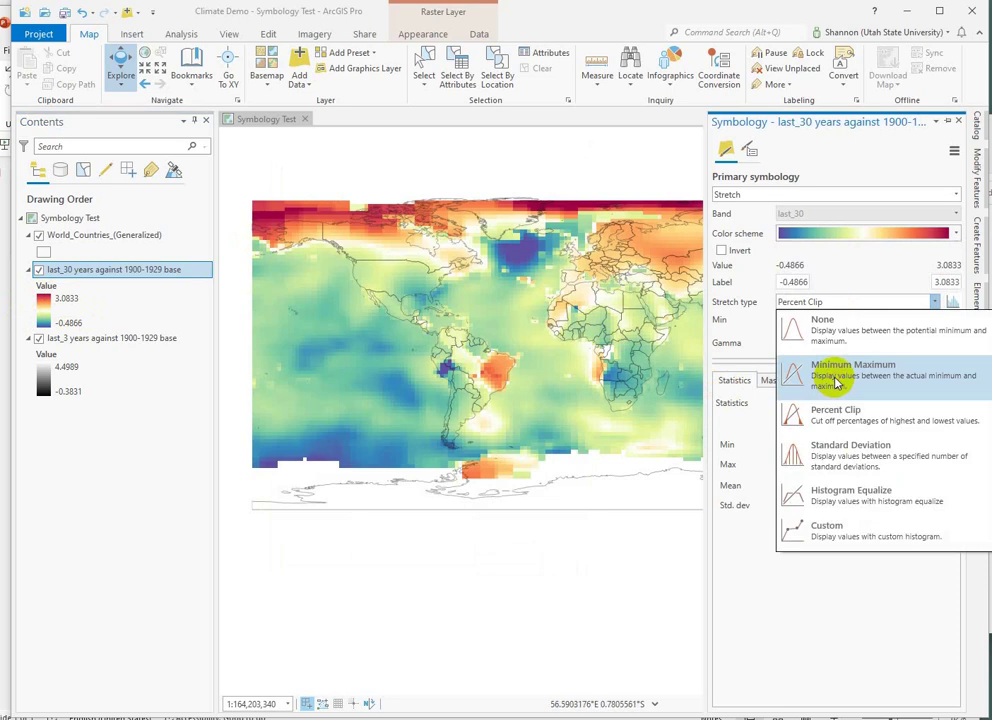
Use a Minimum Maximum stretch with Custom statistics from -5 to 5
{"action": "left_click", "coordinate": [835, 383]}
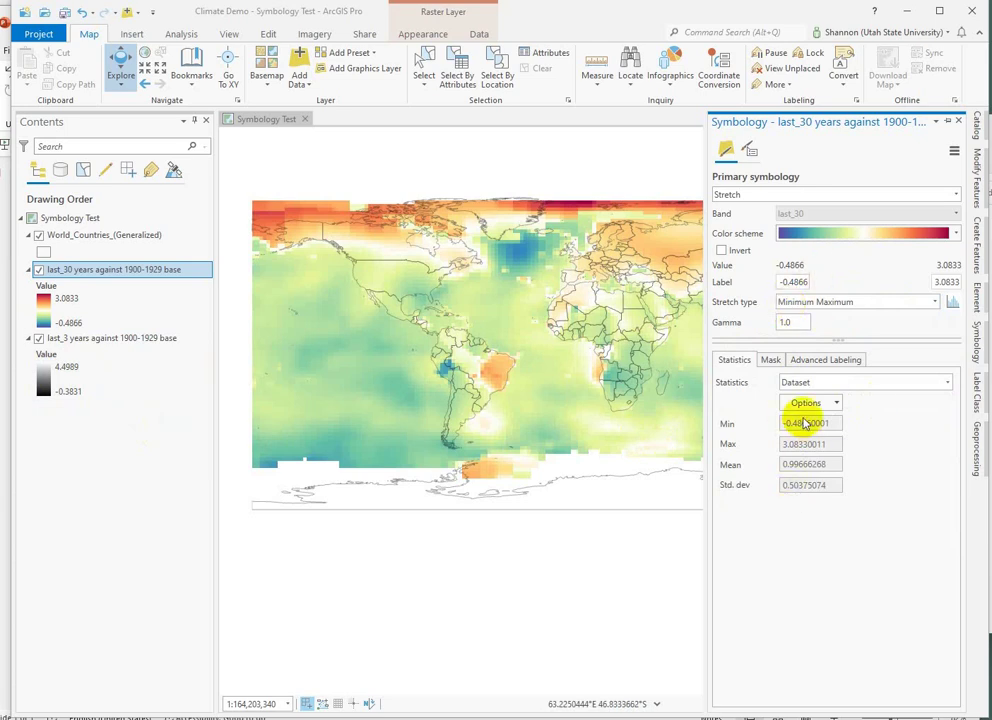
{"action": "left_click", "coordinate": [823, 386]}
{"action": "left_click", "coordinate": [832, 486]}
{"action": "left_click_drag", "start_coordinate": [817, 423], "coordinate": [751, 421]}
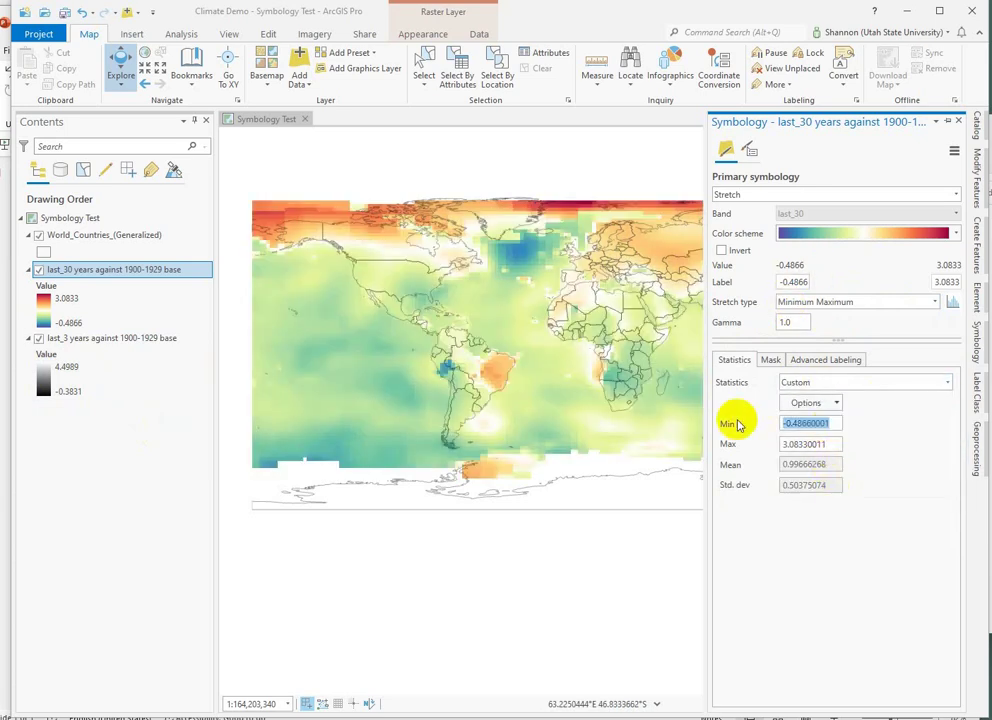
{"action": "type", "text": "-5"}
{"action": "key", "text": "Tab"}
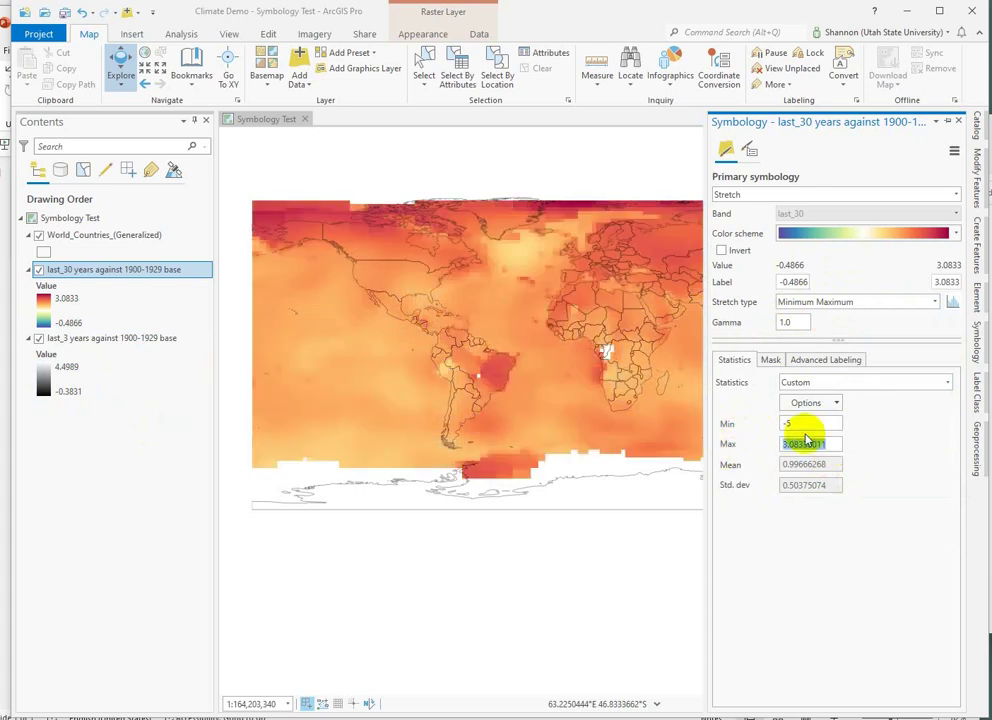
{"action": "key", "text": "Return"}
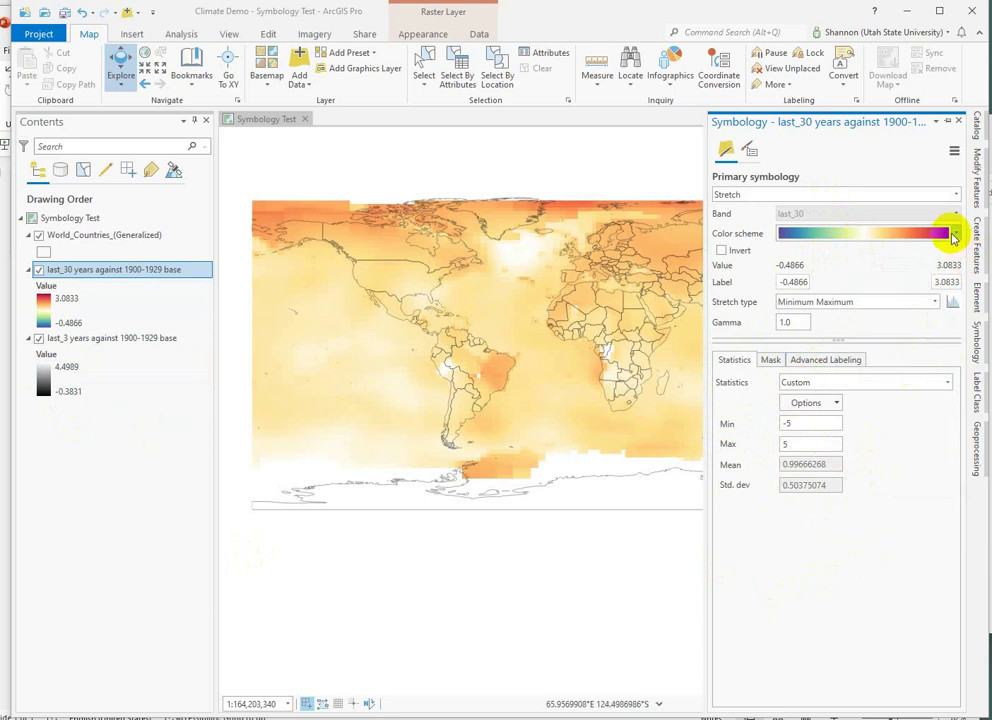
Zoom into the North Atlantic and read pixel values: -0.1296 for last_30, -0.373 for last_3
{"action": "left_click", "coordinate": [957, 234]}
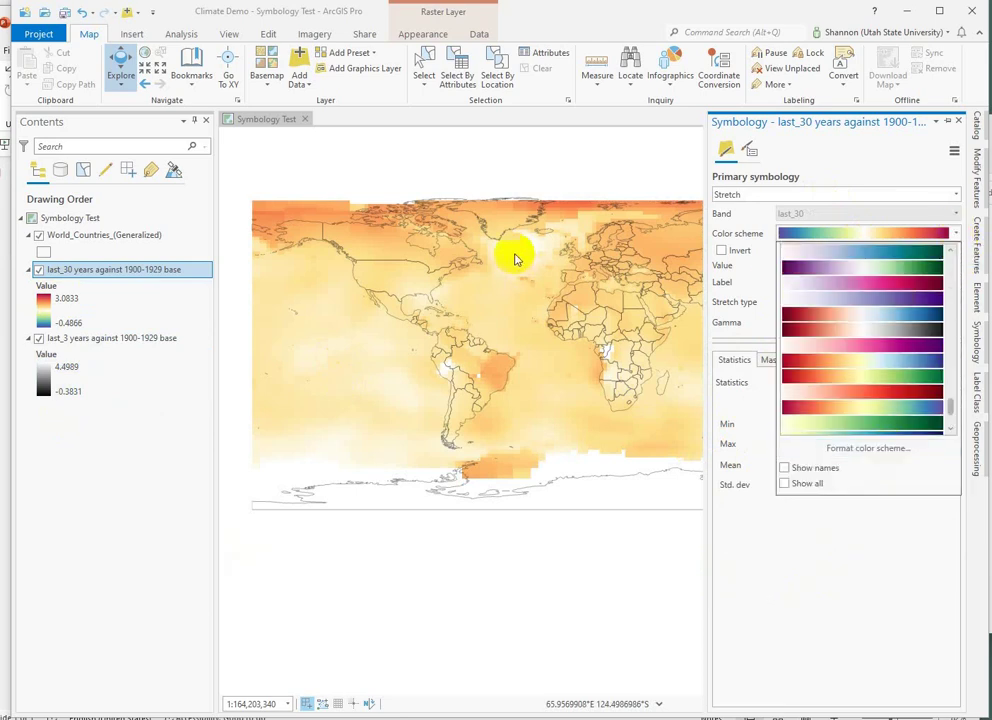
{"action": "scroll", "coordinate": [515, 260], "scroll_direction": "up", "scroll_amount": 3}
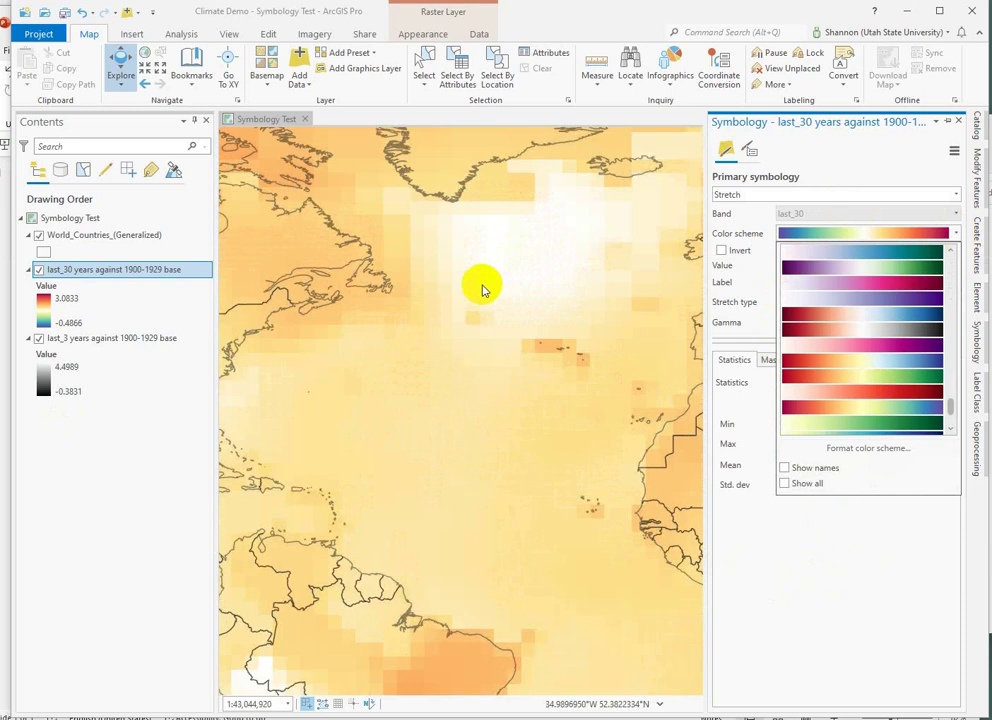
{"action": "scroll", "coordinate": [520, 275], "scroll_direction": "up", "scroll_amount": 3}
{"action": "left_click", "coordinate": [596, 163]}
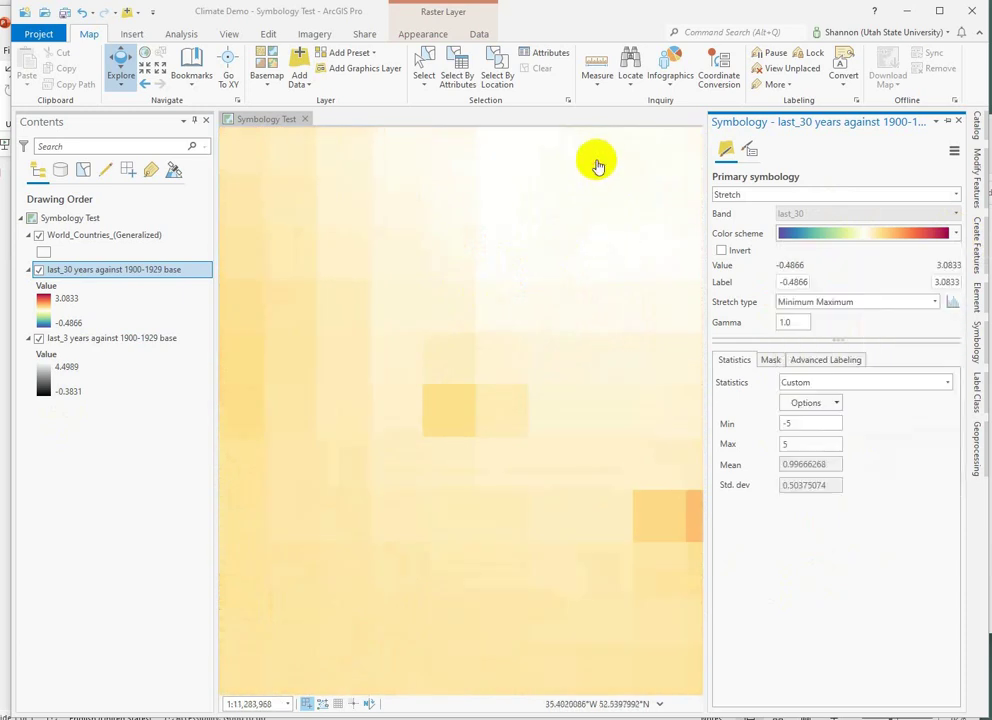
{"action": "left_click", "coordinate": [596, 161]}
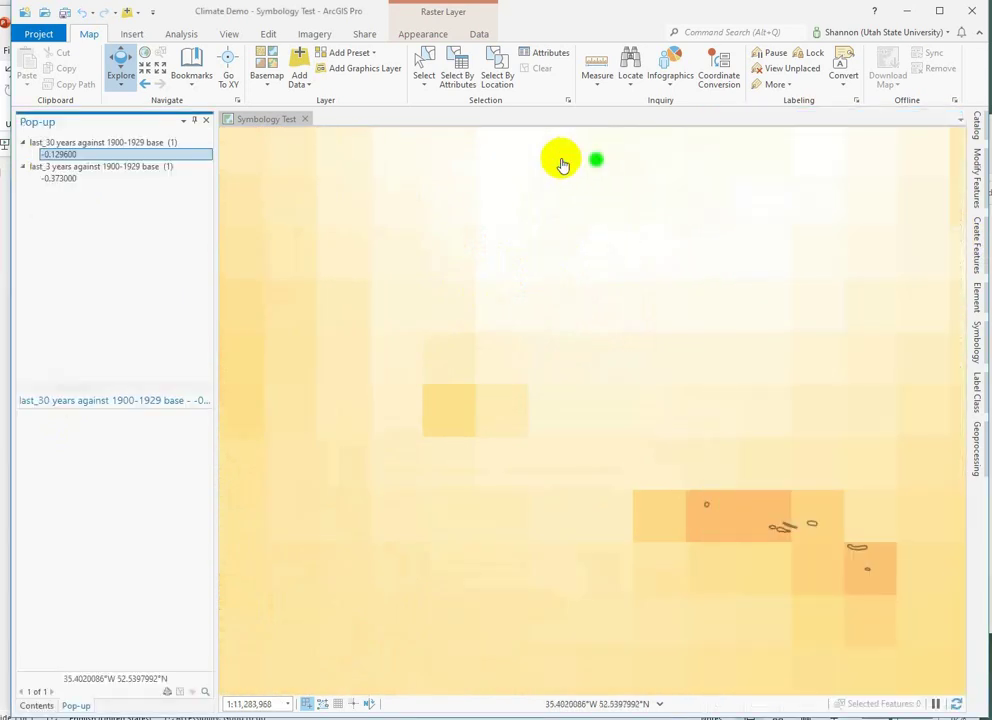
{"action": "left_click", "coordinate": [68, 179]}
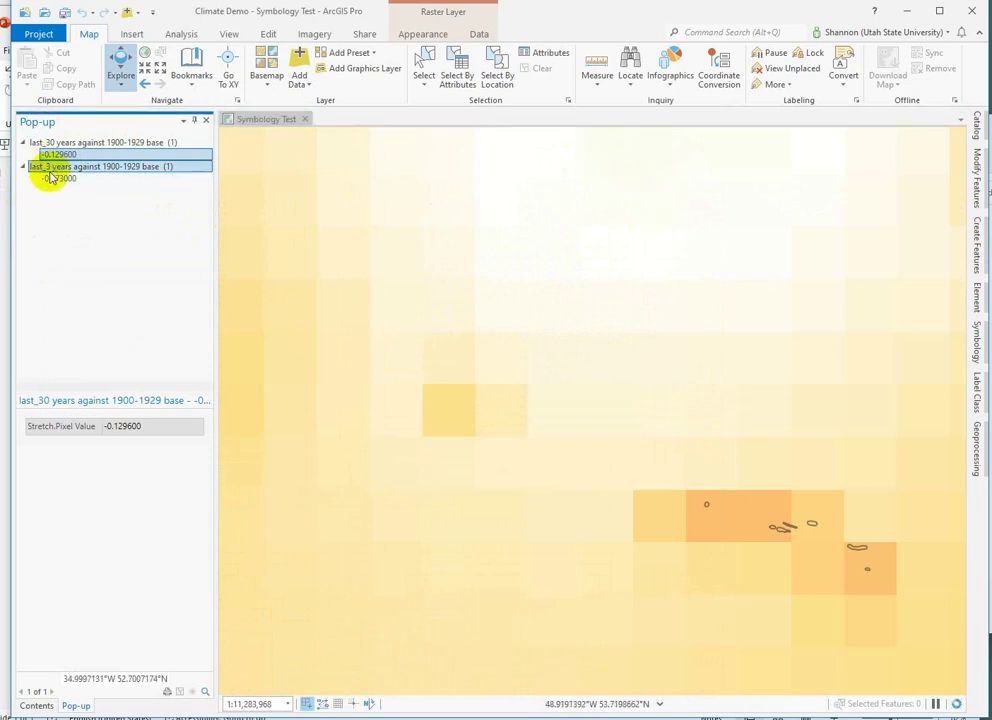
{"action": "left_click", "coordinate": [975, 343]}
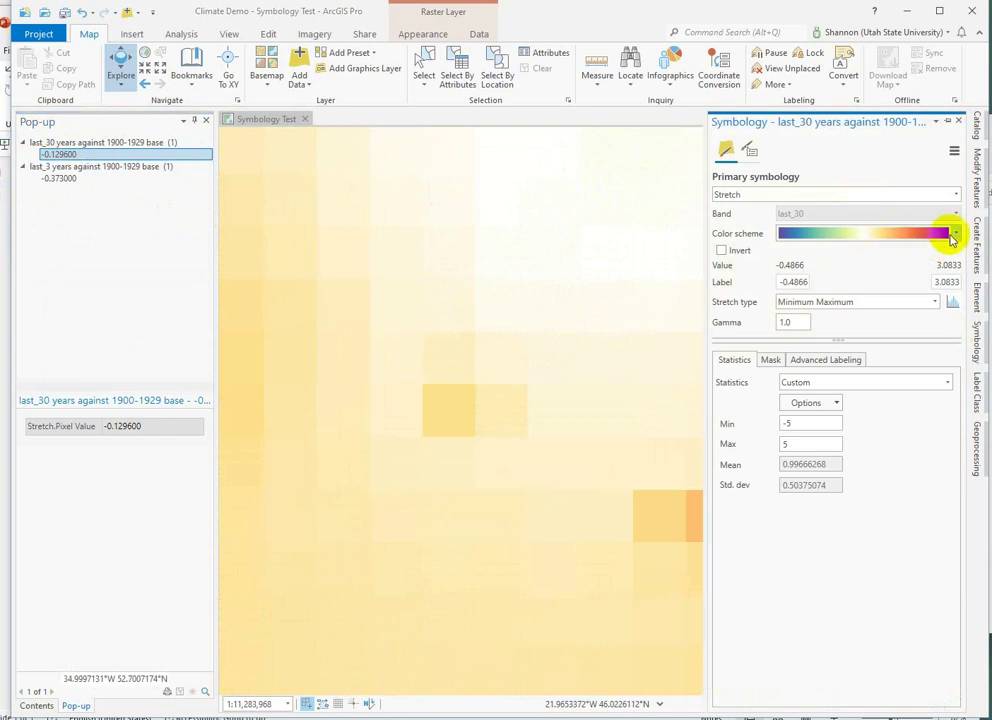
In the last_30 colour scheme editor, select the pale yellow 40% stop for fine colour editing
{"action": "left_click", "coordinate": [952, 236]}
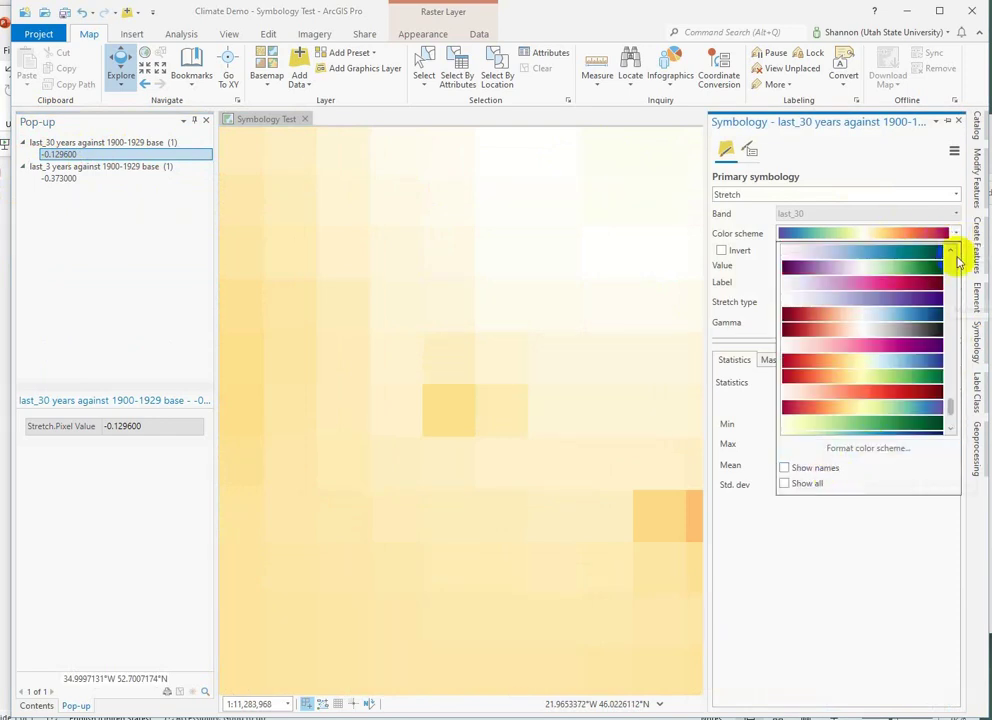
{"action": "left_click", "coordinate": [866, 449]}
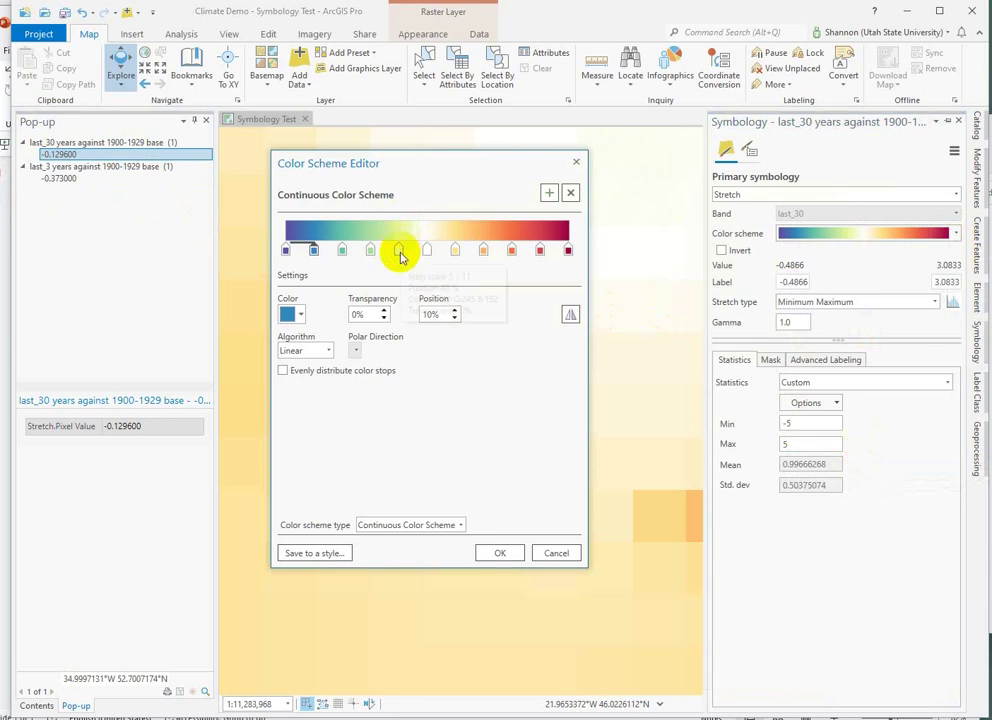
{"action": "left_click", "coordinate": [399, 251]}
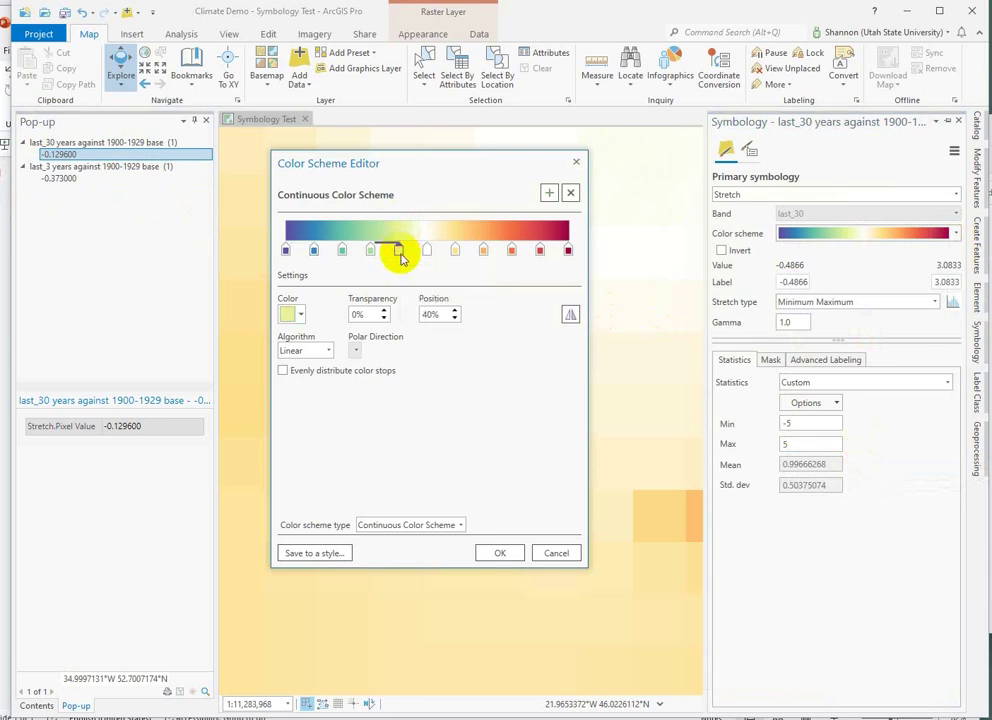
{"action": "left_click", "coordinate": [289, 315]}
{"action": "left_click", "coordinate": [320, 510]}
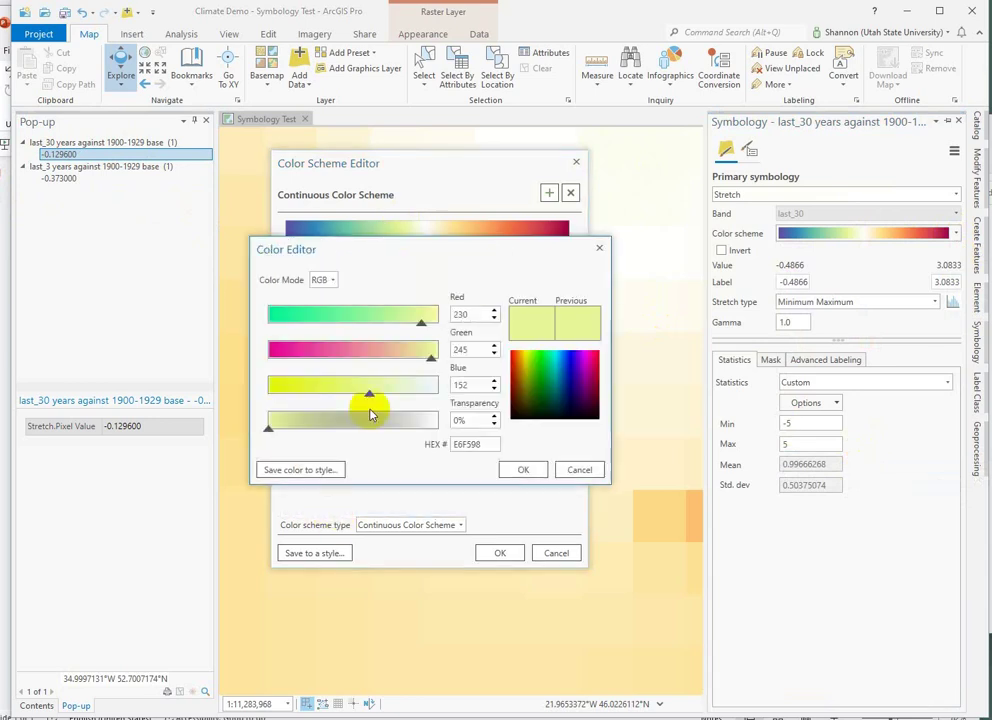
Lower the stop's red value in RGB mode to a paler green, D0F583, and accept it
{"action": "left_click", "coordinate": [330, 280]}
{"action": "left_click", "coordinate": [322, 300]}
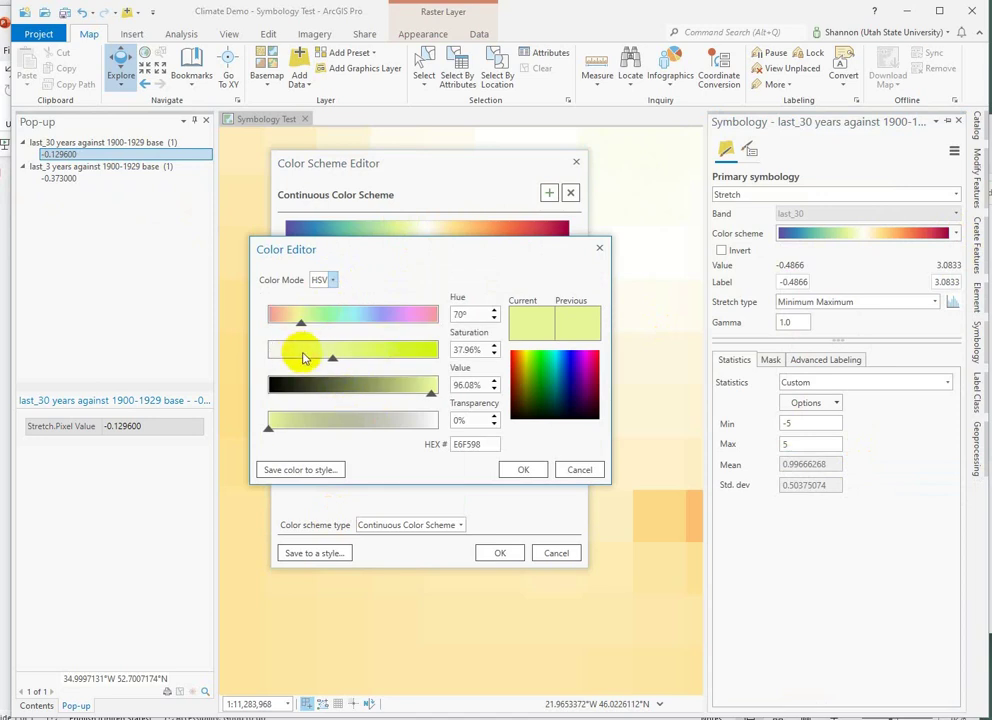
{"action": "left_click", "coordinate": [328, 280]}
{"action": "left_click", "coordinate": [321, 299]}
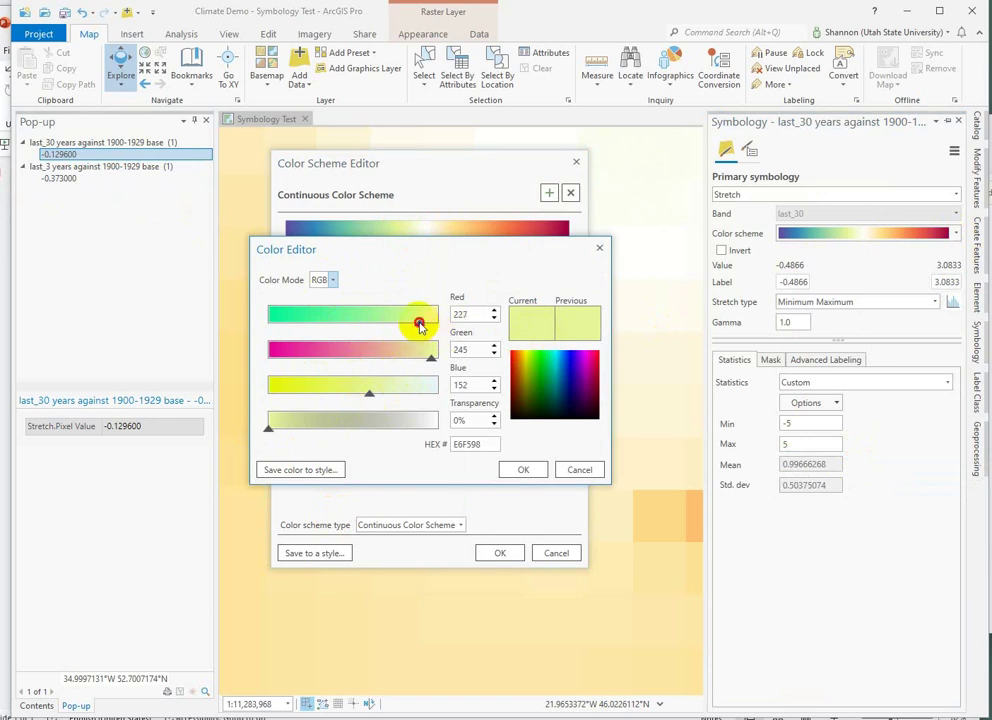
{"action": "left_click_drag", "start_coordinate": [414, 326], "coordinate": [406, 324]}
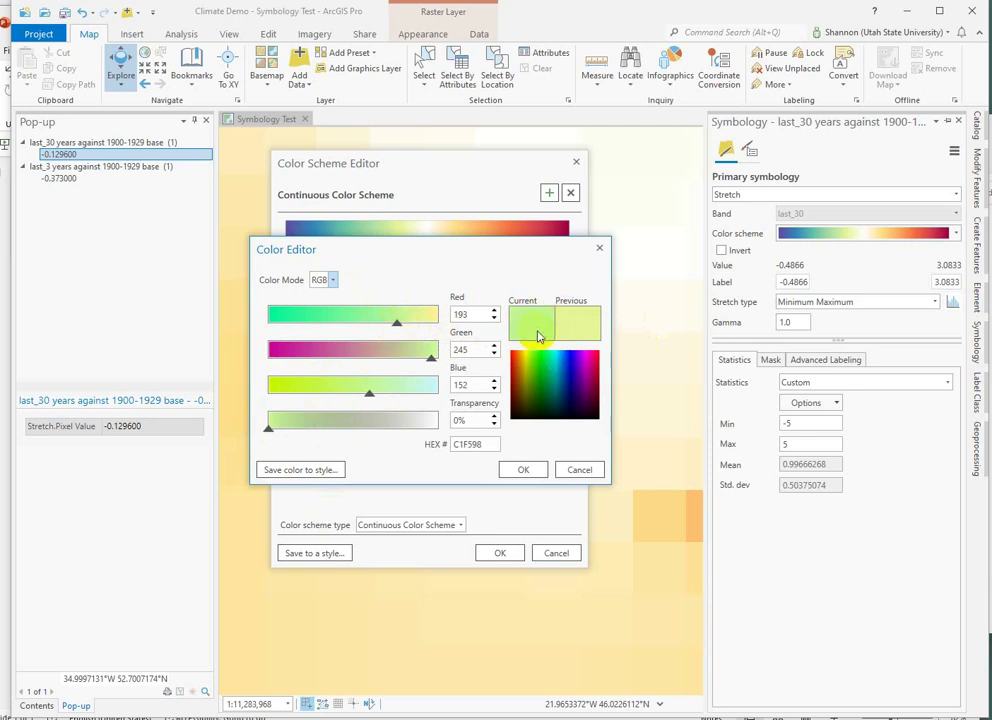
{"action": "left_click", "coordinate": [329, 285]}
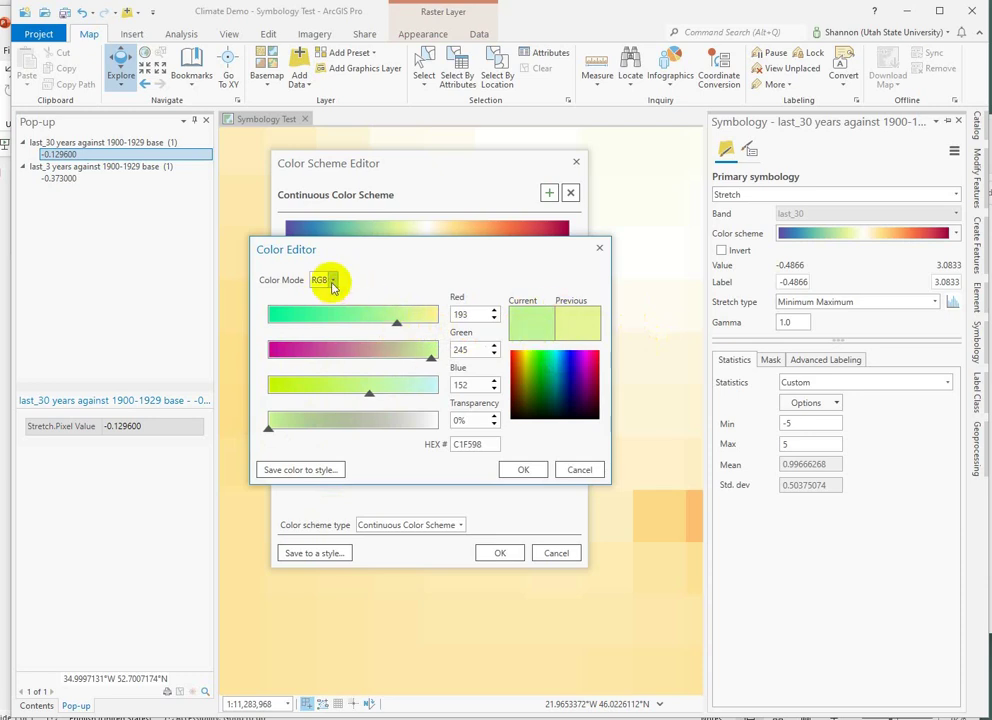
{"action": "left_click", "coordinate": [327, 301]}
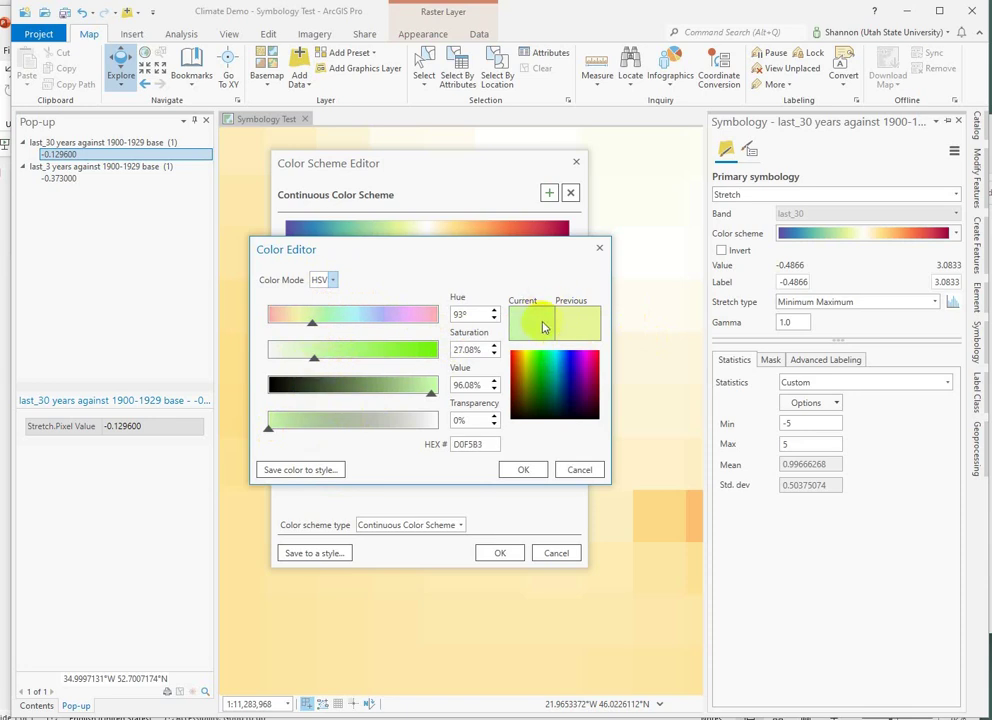
{"action": "left_click", "coordinate": [523, 469]}
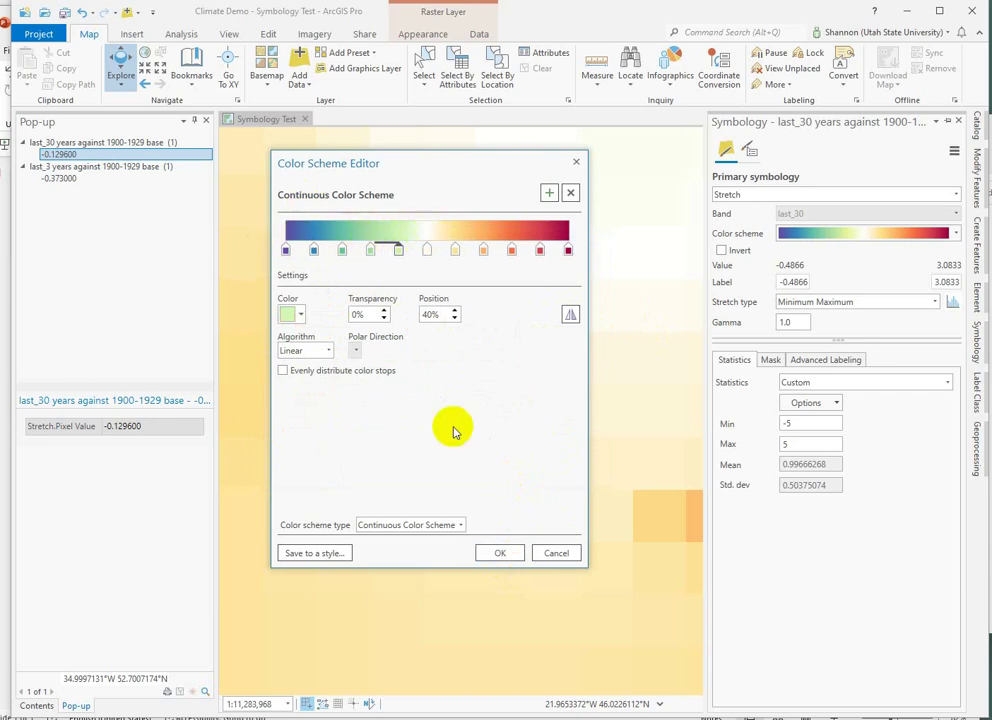
{"action": "left_click", "coordinate": [501, 555]}
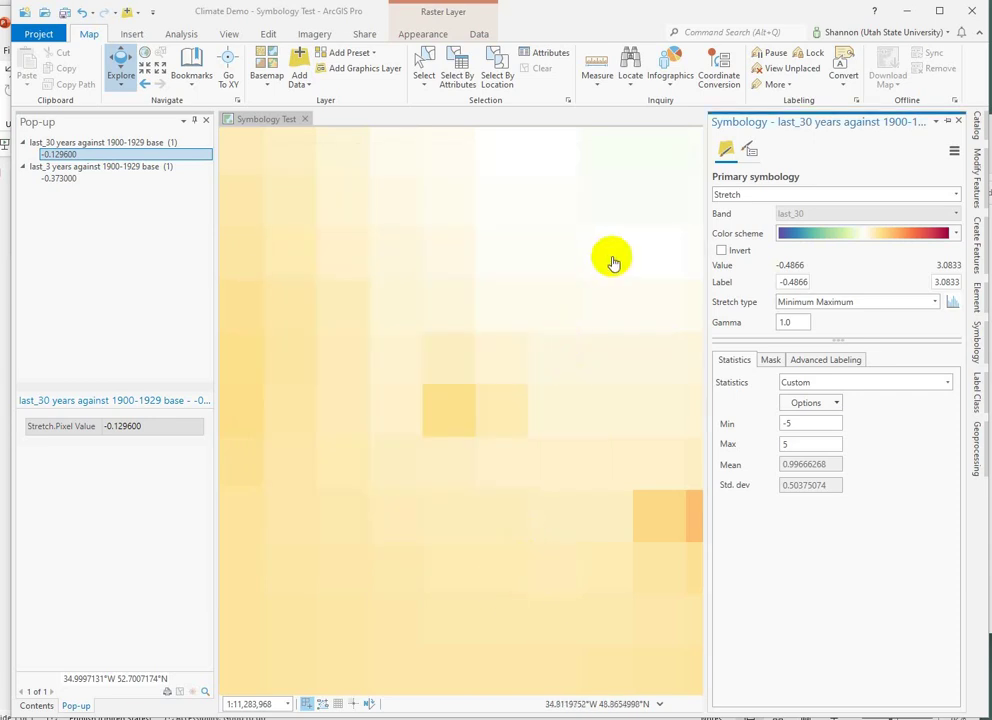
{"action": "left_click_drag", "start_coordinate": [564, 288], "coordinate": [485, 507]}
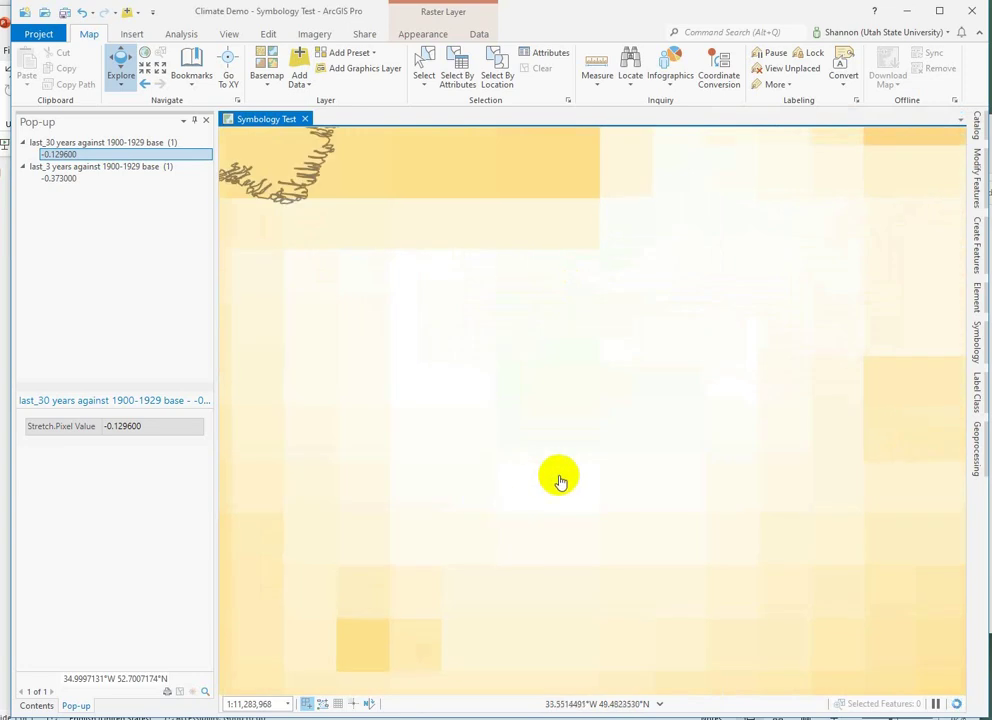
{"action": "scroll", "coordinate": [560, 481], "scroll_direction": "down", "scroll_amount": 3}
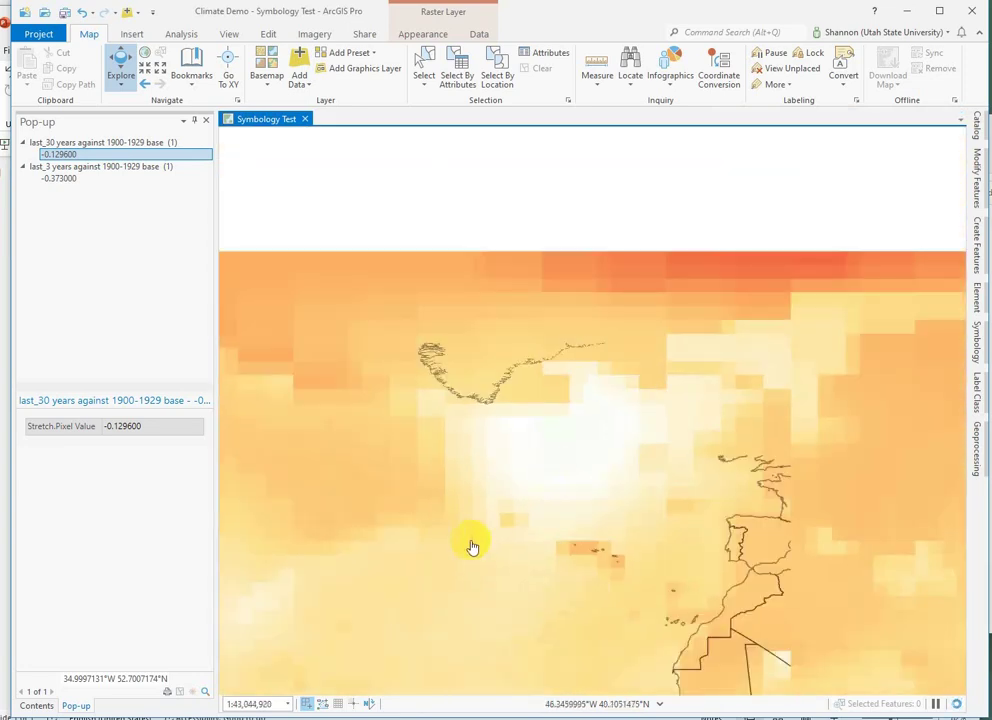
{"action": "scroll", "coordinate": [604, 454], "scroll_direction": "down", "scroll_amount": 1}
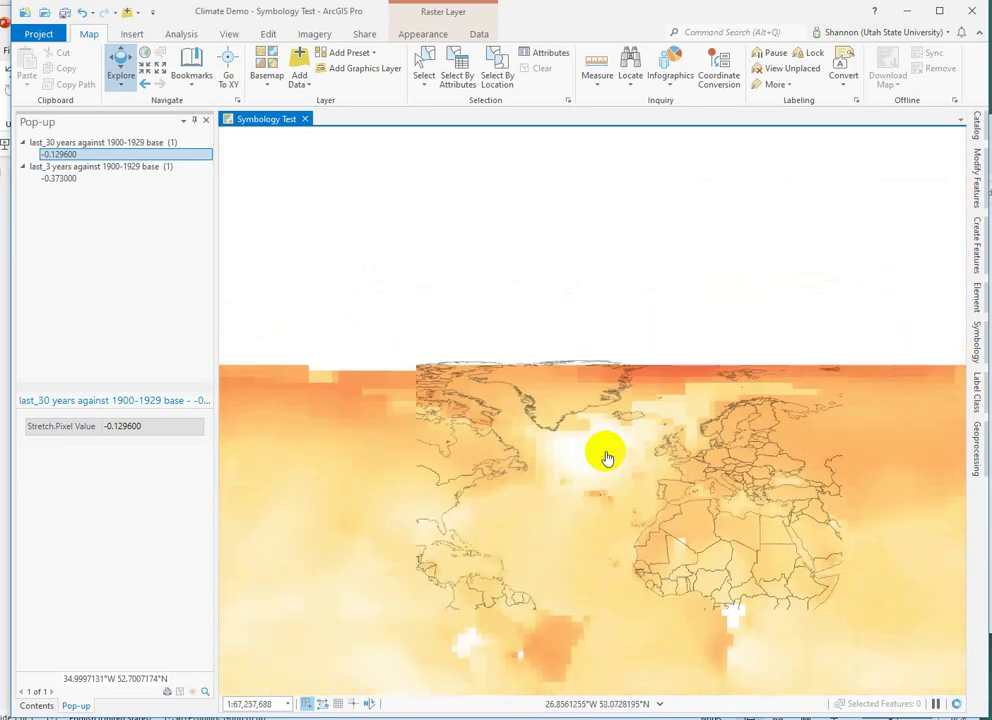
{"action": "scroll", "coordinate": [582, 487], "scroll_direction": "up", "scroll_amount": 1}
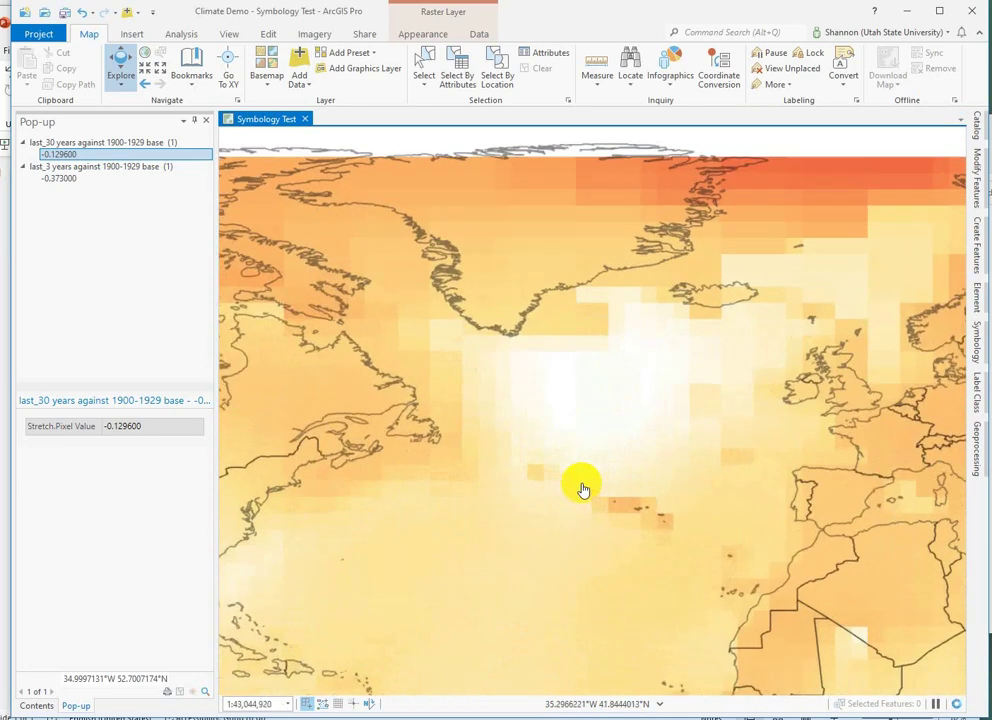
{"action": "scroll", "coordinate": [583, 489], "scroll_direction": "up", "scroll_amount": 1}
{"action": "left_click", "coordinate": [591, 346]}
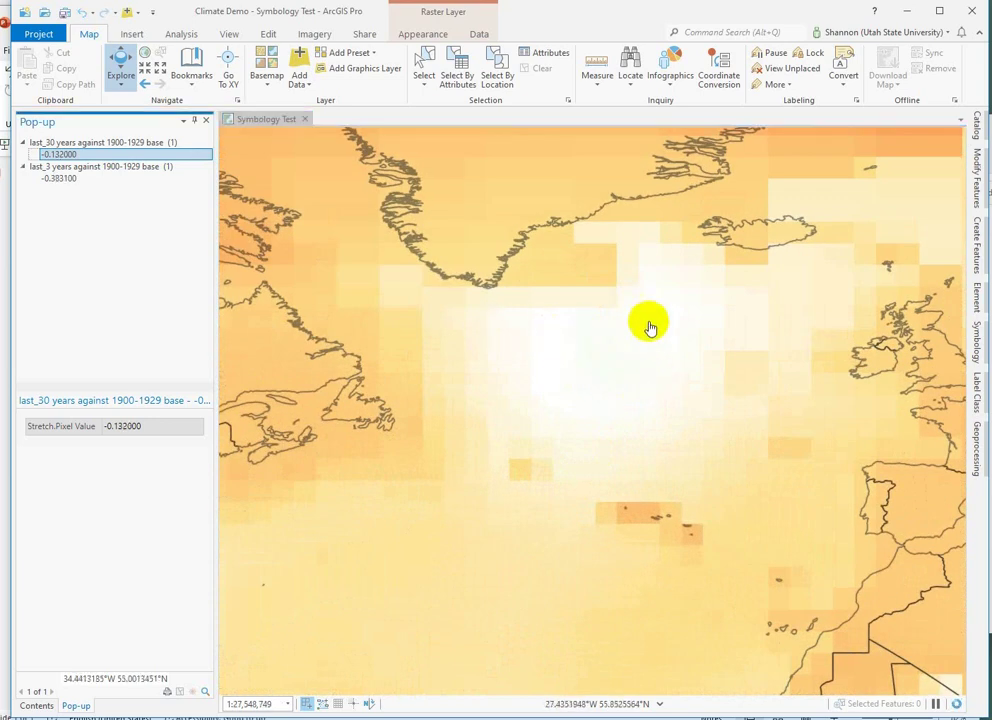
{"action": "scroll", "coordinate": [545, 383], "scroll_direction": "down", "scroll_amount": 3}
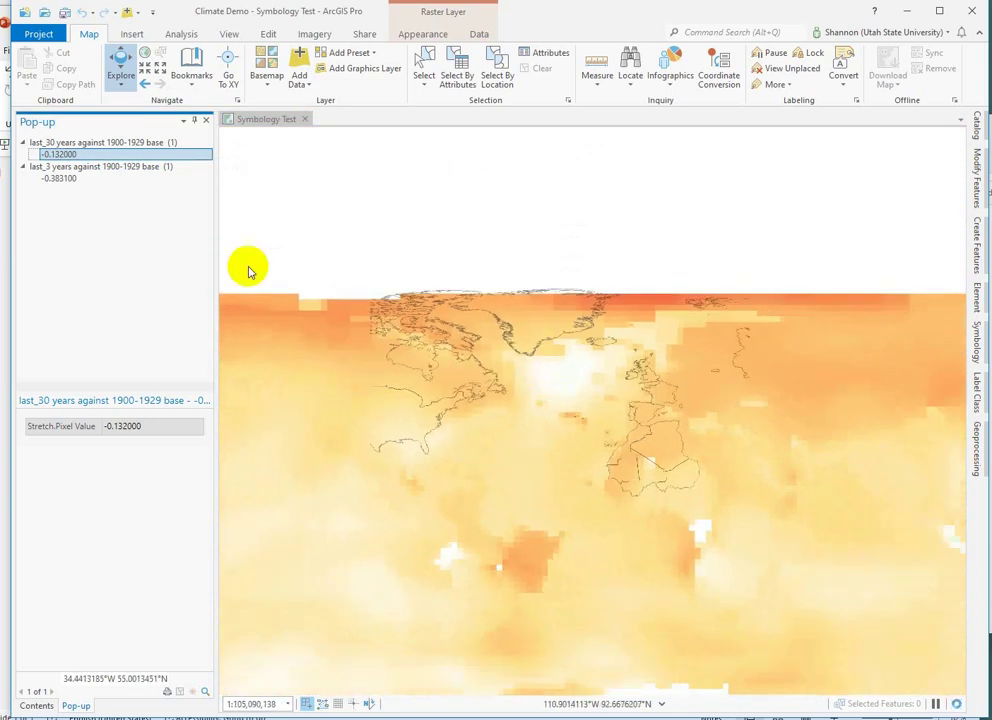
Save last_30's symbology as a .lyrx layer file in Climate Demo, then select last_3
{"action": "left_click", "coordinate": [206, 121]}
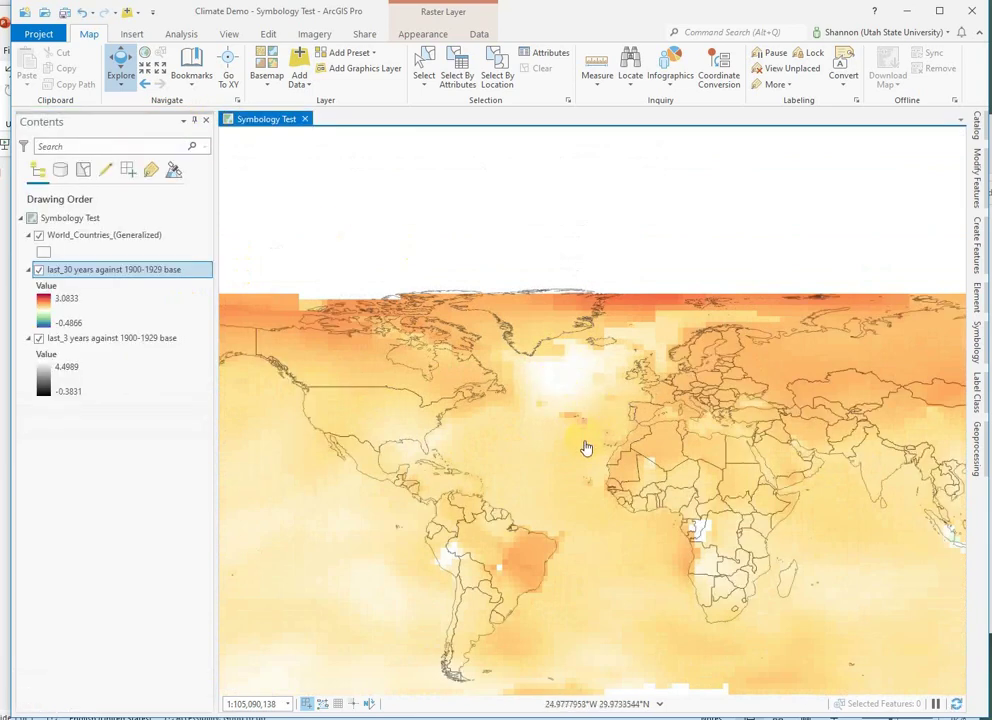
{"action": "scroll", "coordinate": [586, 447], "scroll_direction": "up", "scroll_amount": 5}
{"action": "left_click", "coordinate": [90, 284]}
{"action": "right_click", "coordinate": [88, 276]}
{"action": "mouse_move", "coordinate": [143, 355]}
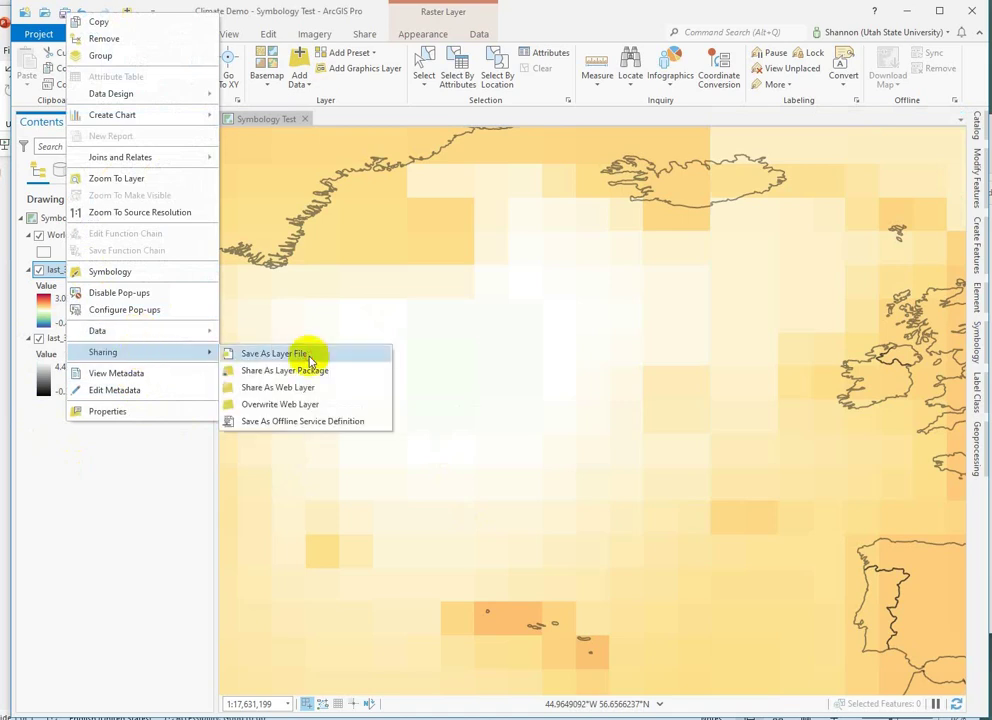
{"action": "left_click", "coordinate": [275, 354]}
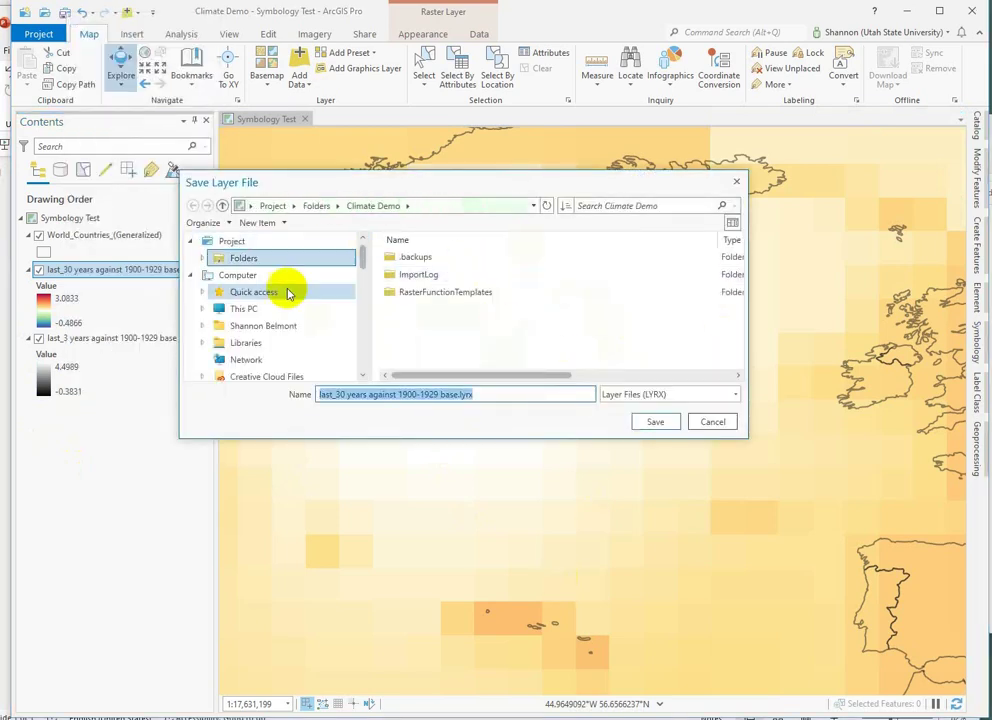
{"action": "key", "text": "Return"}
{"action": "left_click", "coordinate": [111, 339]}
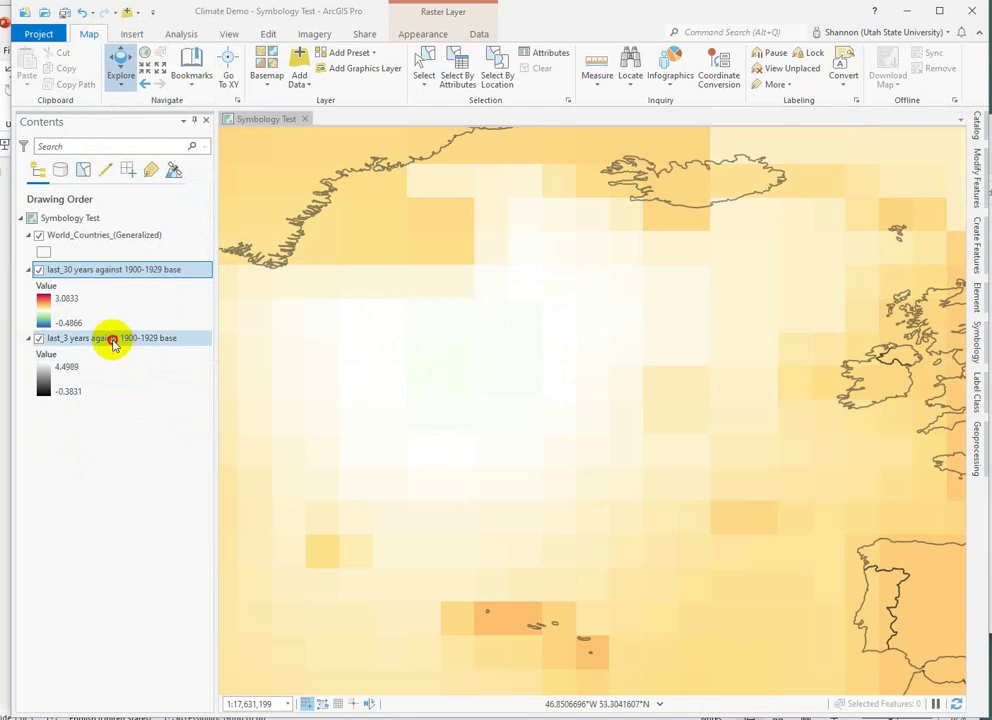
Import the last_30 layer file's symbology into last_3, giving it the -0.4866 to 3.0833 Spectral ramp
{"action": "left_click", "coordinate": [980, 352]}
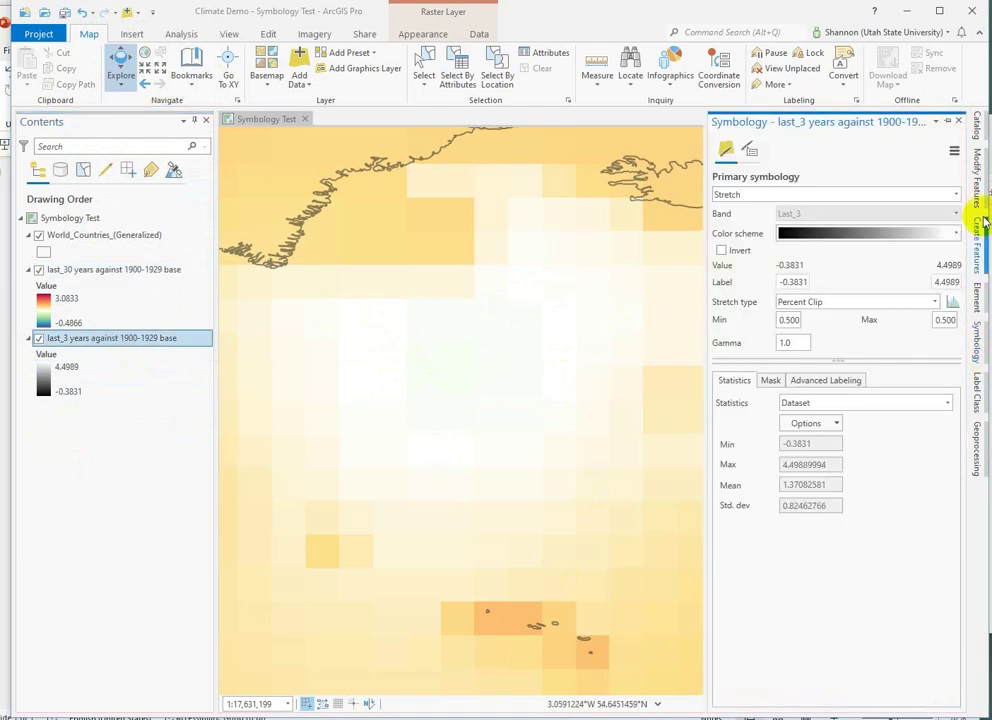
{"action": "left_click", "coordinate": [954, 149]}
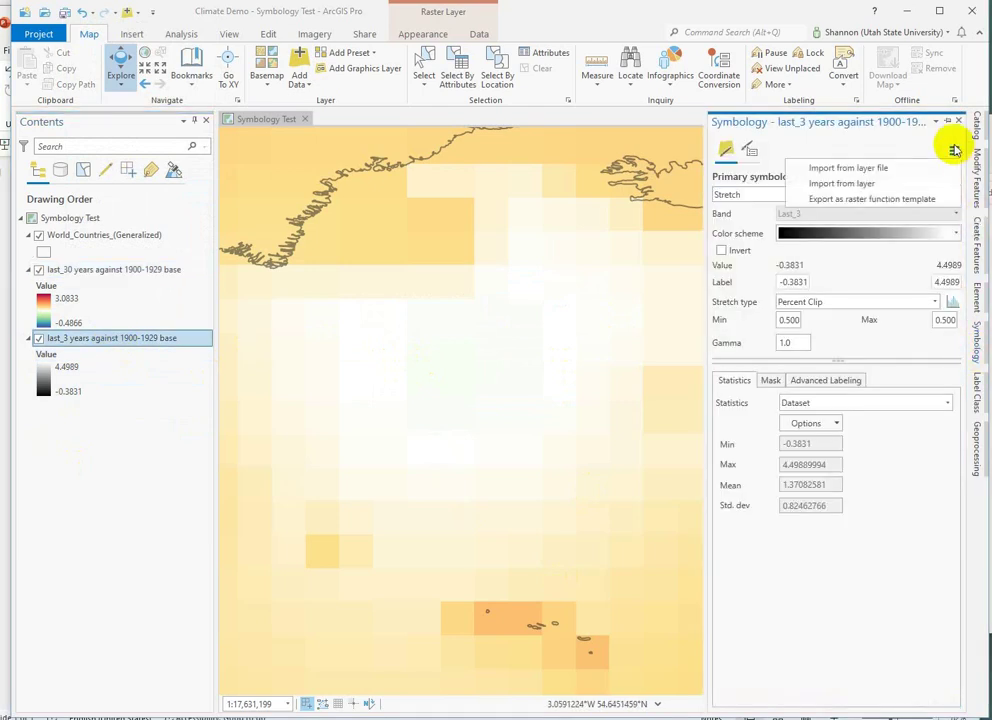
{"action": "left_click", "coordinate": [831, 168]}
{"action": "left_click", "coordinate": [434, 294]}
{"action": "left_click", "coordinate": [656, 421]}
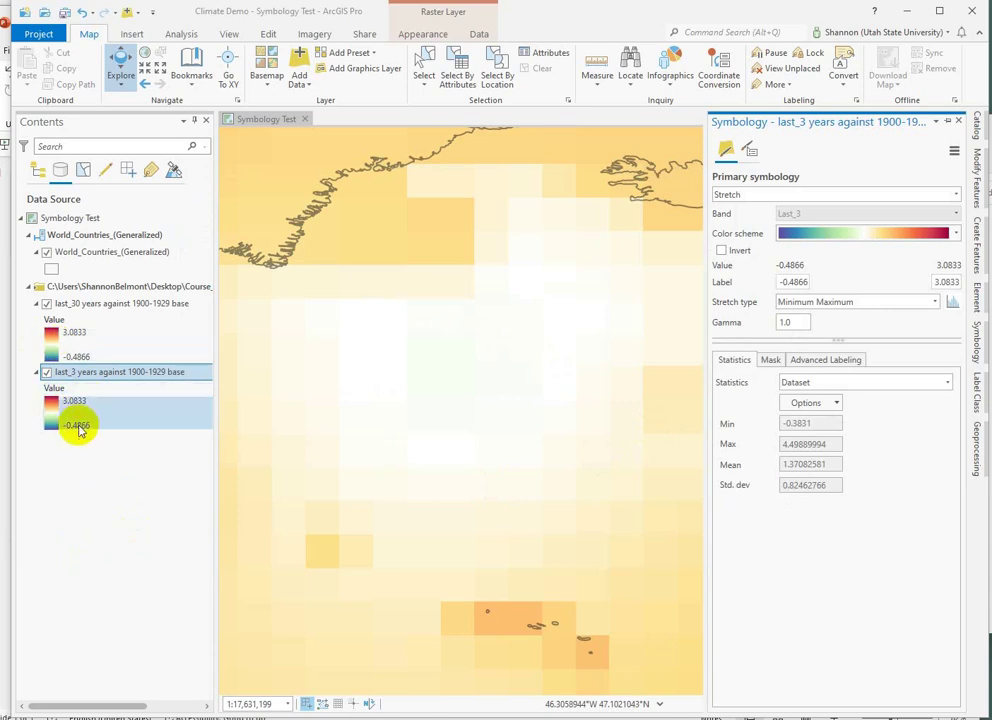
{"action": "left_click", "coordinate": [72, 408]}
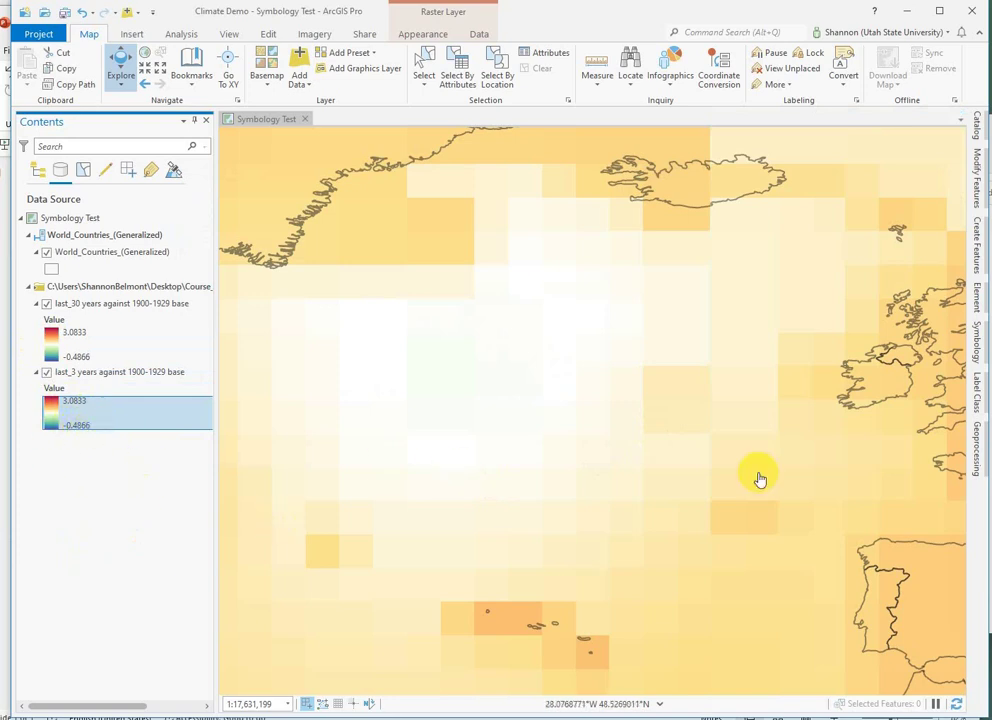
Toggle the last_30 layer's visibility to compare it with last_3 beneath
{"action": "left_click", "coordinate": [46, 303]}
{"action": "scroll", "coordinate": [599, 403], "scroll_direction": "down", "scroll_amount": 4}
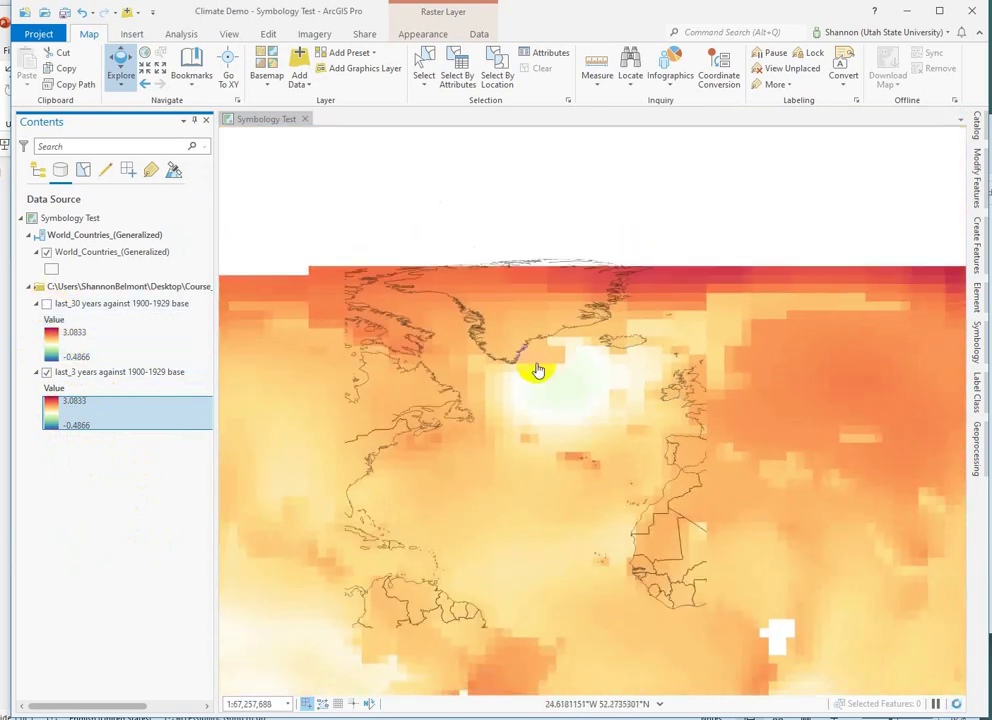
{"action": "left_click", "coordinate": [46, 304]}
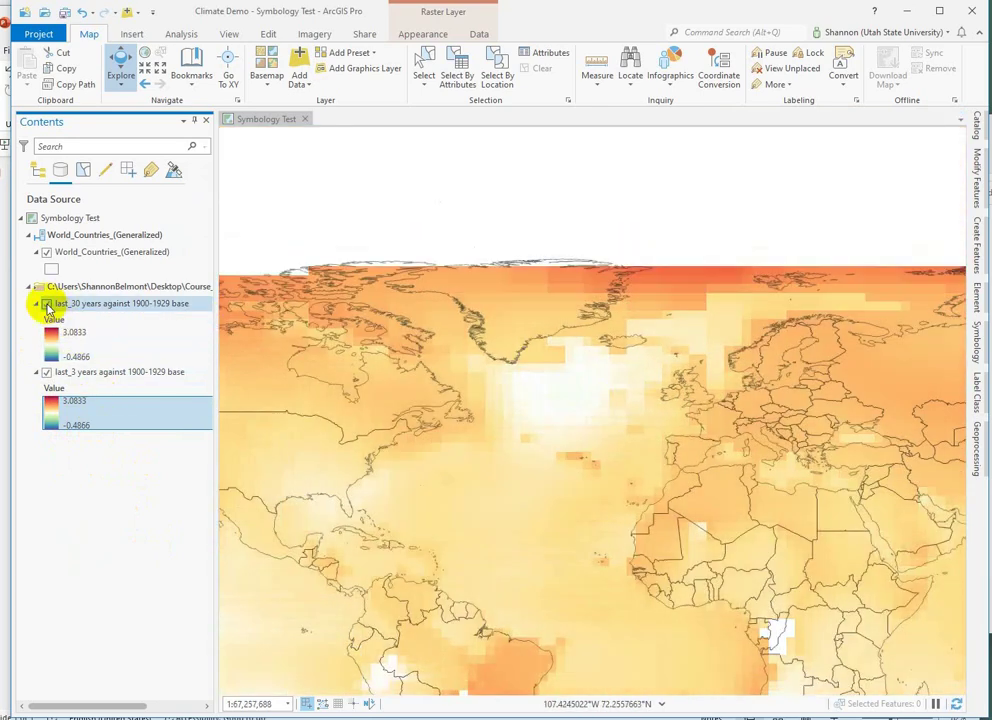
{"action": "left_click", "coordinate": [46, 304]}
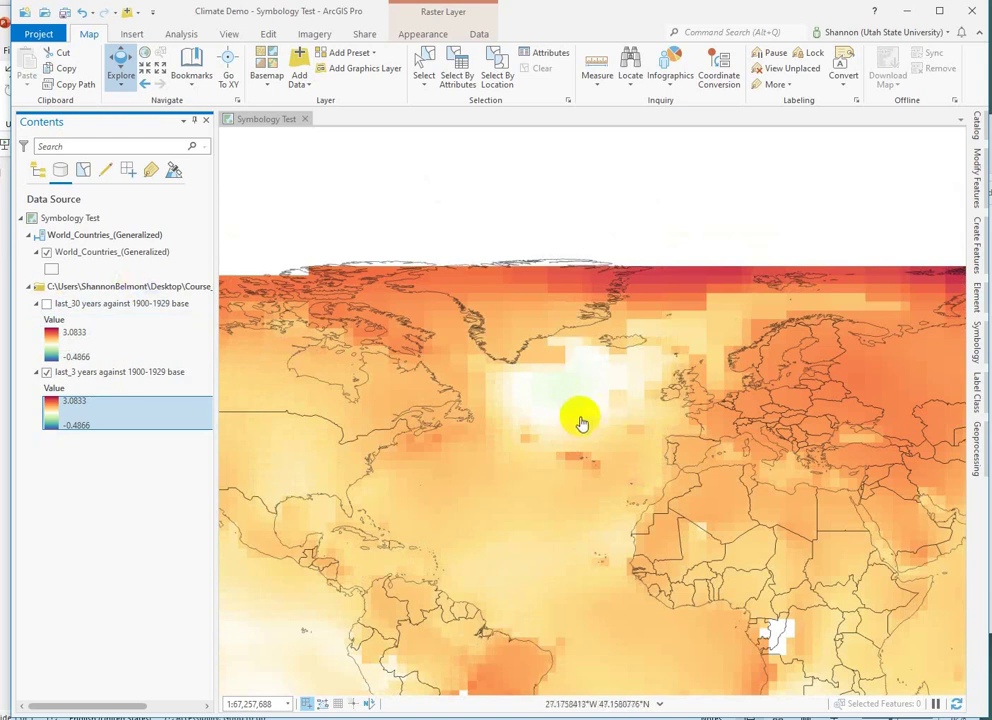
{"action": "scroll", "coordinate": [577, 420], "scroll_direction": "up", "scroll_amount": 3}
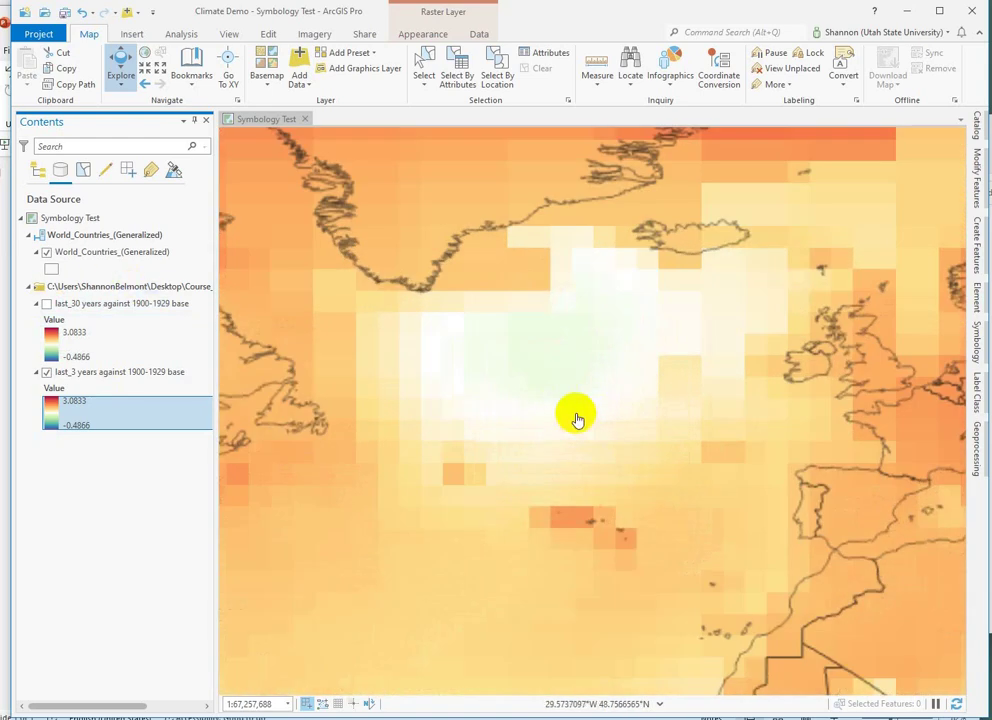
Query several map points, reading 0.2748 at a North Atlantic pixel, then switch last_30 back on
{"action": "left_click", "coordinate": [476, 391]}
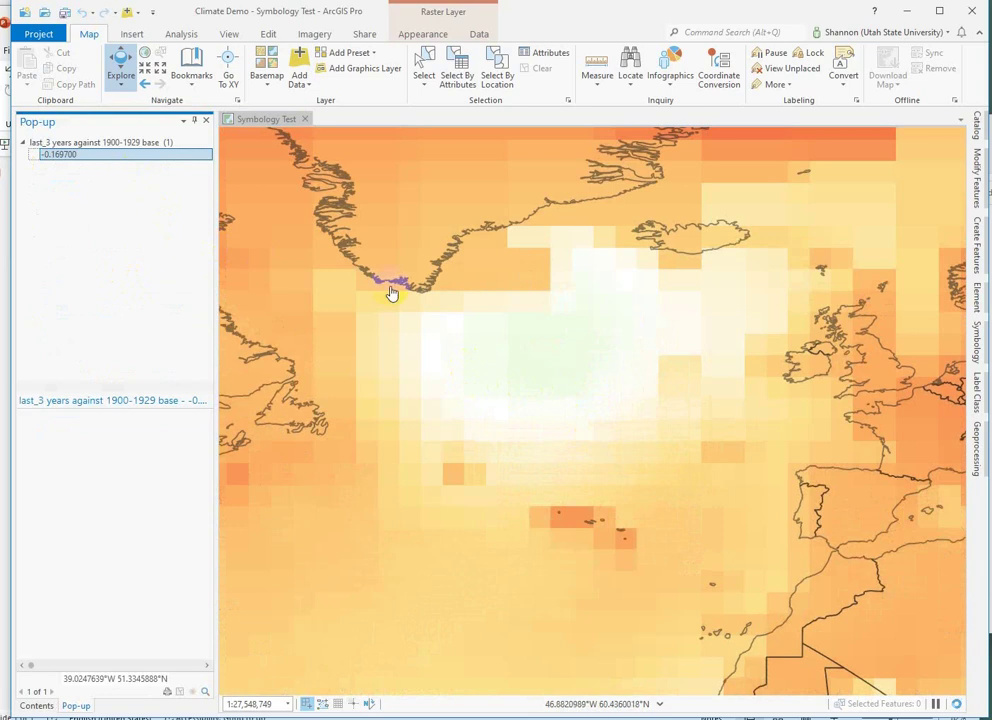
{"action": "left_click", "coordinate": [455, 366]}
{"action": "left_click", "coordinate": [448, 337]}
{"action": "left_click", "coordinate": [429, 328]}
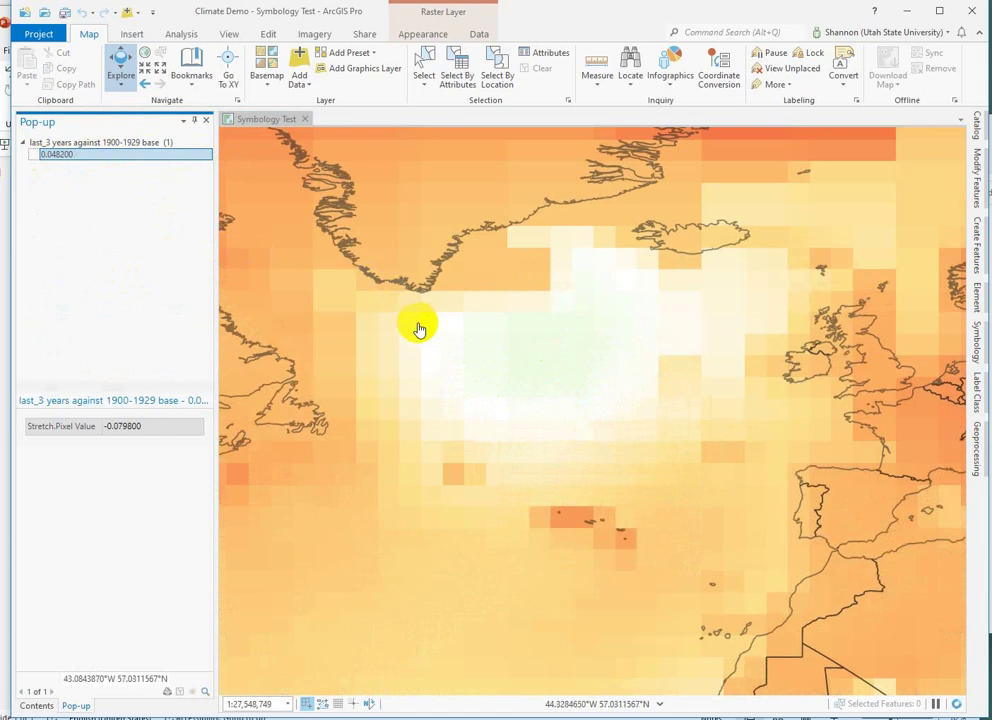
{"action": "left_click", "coordinate": [412, 369]}
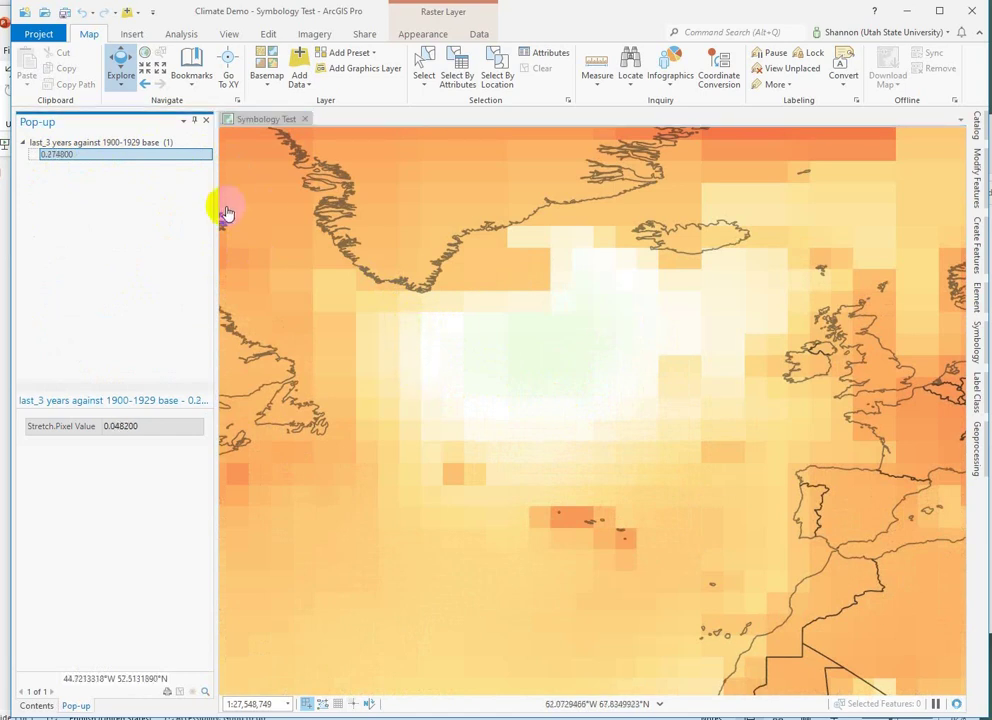
{"action": "left_click", "coordinate": [206, 121]}
{"action": "left_click", "coordinate": [46, 303]}
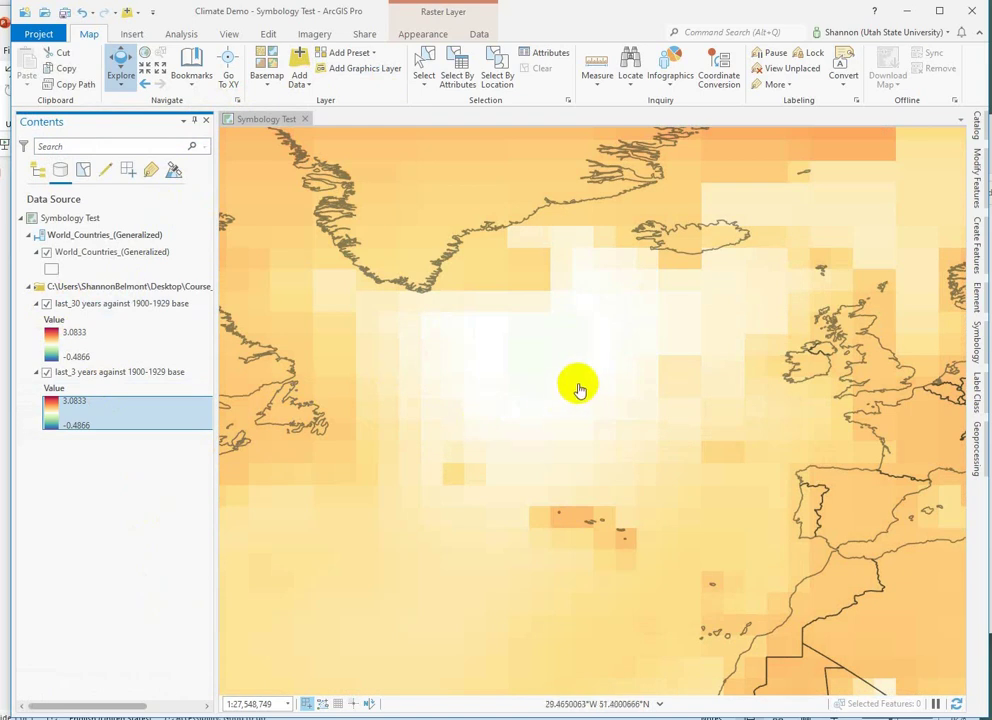
Zoom out and pan until the whole world's last_3 anomaly raster fills the map
{"action": "scroll", "coordinate": [576, 392], "scroll_direction": "down", "scroll_amount": 3}
{"action": "left_click_drag", "start_coordinate": [507, 459], "coordinate": [524, 325]}
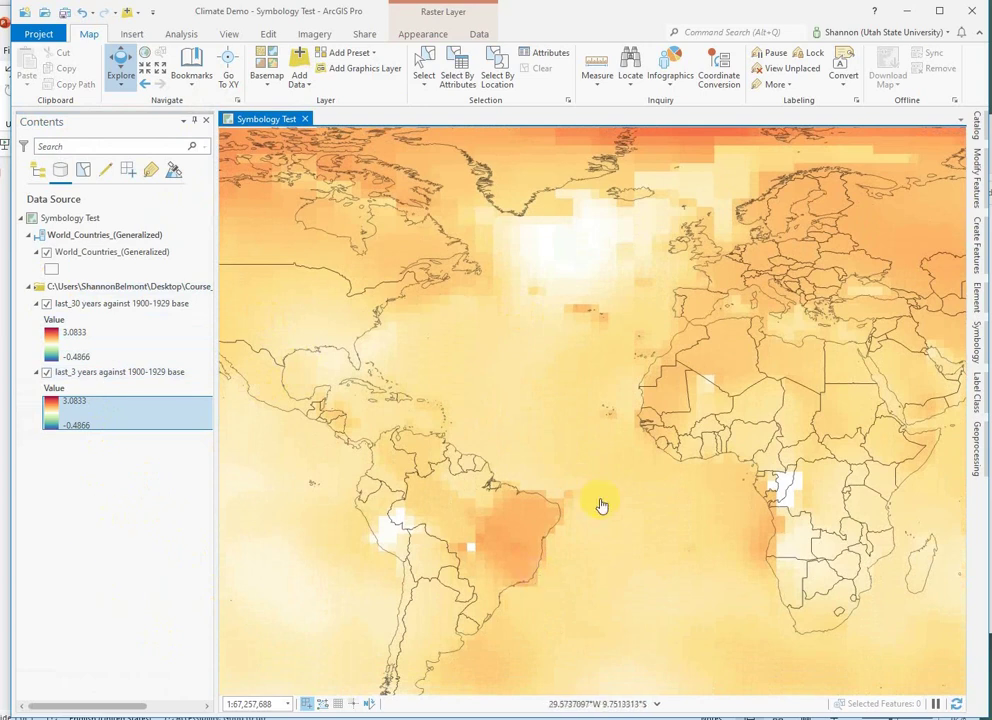
{"action": "scroll", "coordinate": [592, 369], "scroll_direction": "down", "scroll_amount": 5}
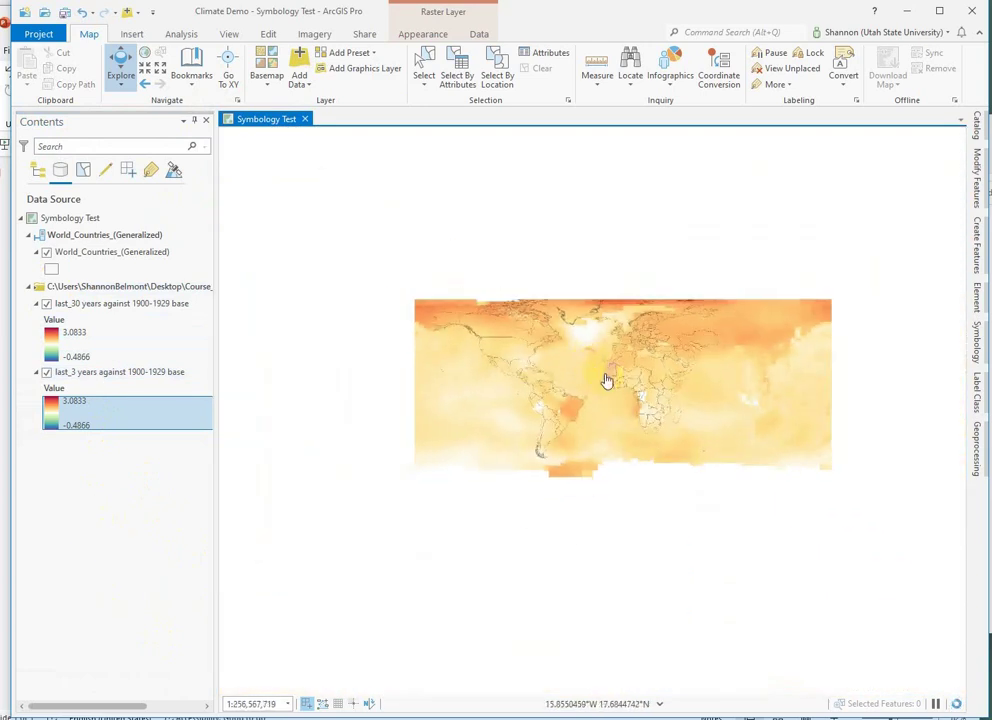
{"action": "scroll", "coordinate": [607, 380], "scroll_direction": "up", "scroll_amount": 4}
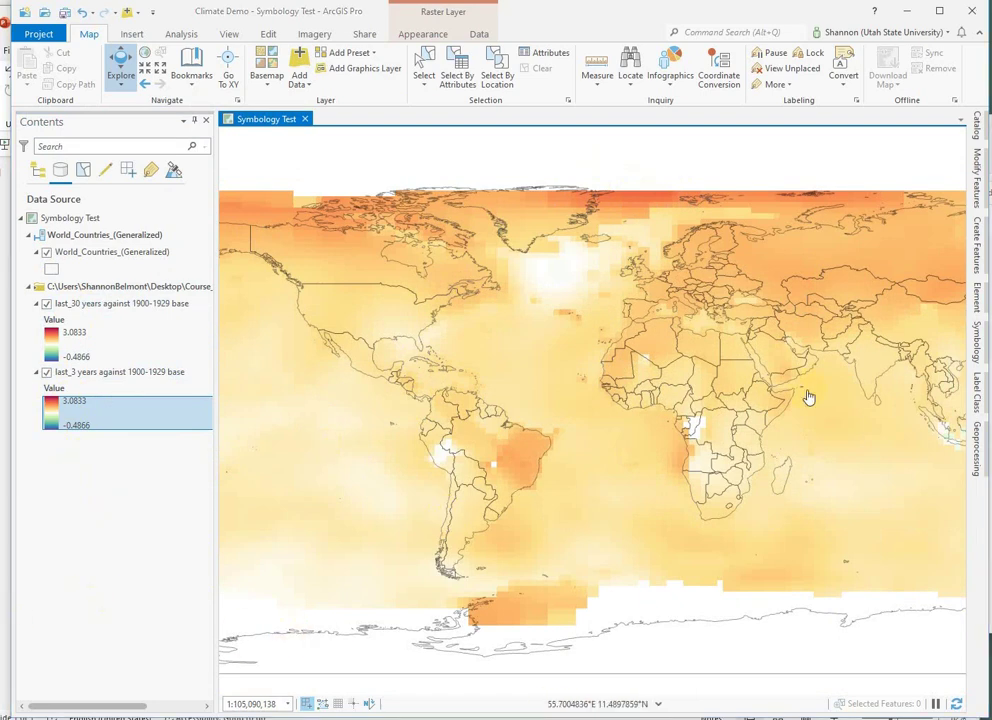
{"action": "left_click", "coordinate": [963, 357]}
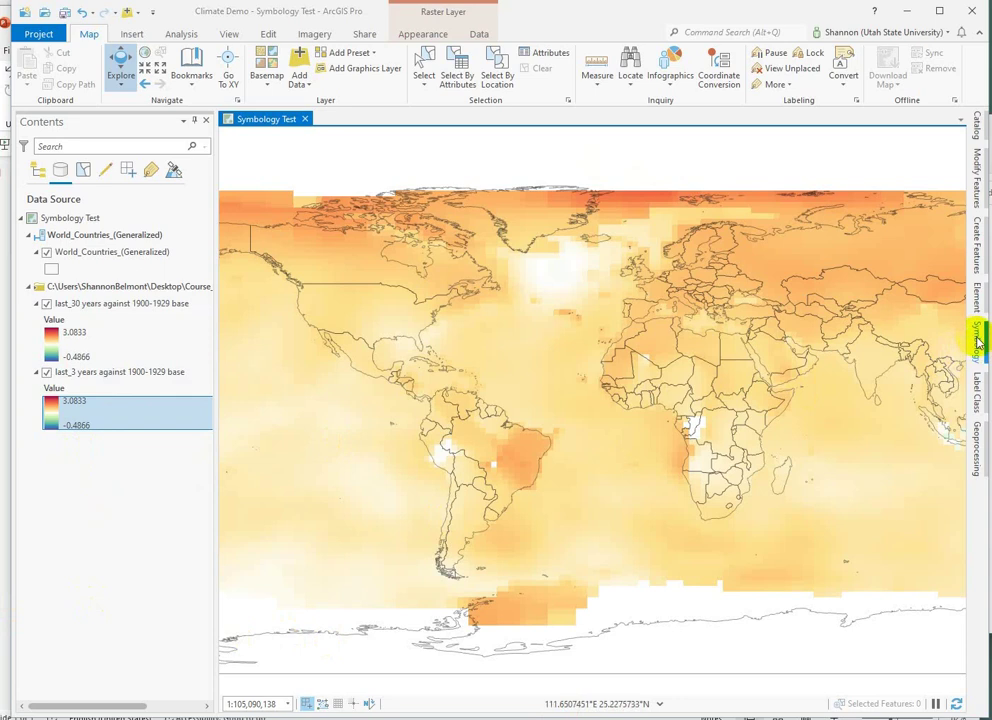
From last_3's Symbology settings, open the Color Scheme Editor for its continuous Spectral ramp
{"action": "left_click", "coordinate": [977, 343]}
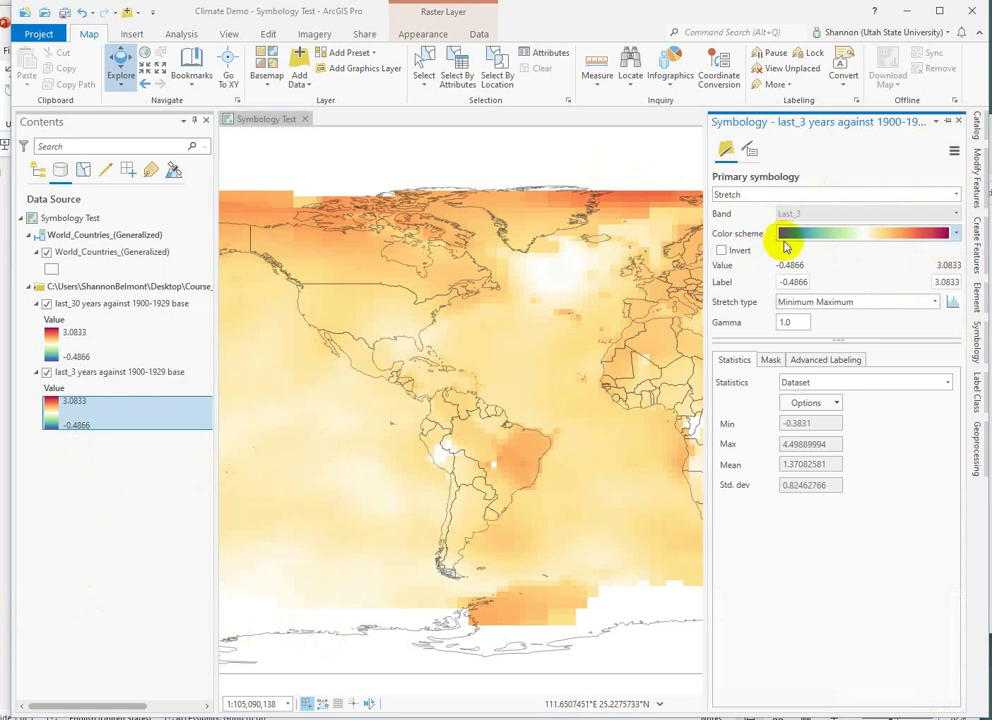
{"action": "left_click", "coordinate": [958, 237]}
{"action": "left_click", "coordinate": [847, 453]}
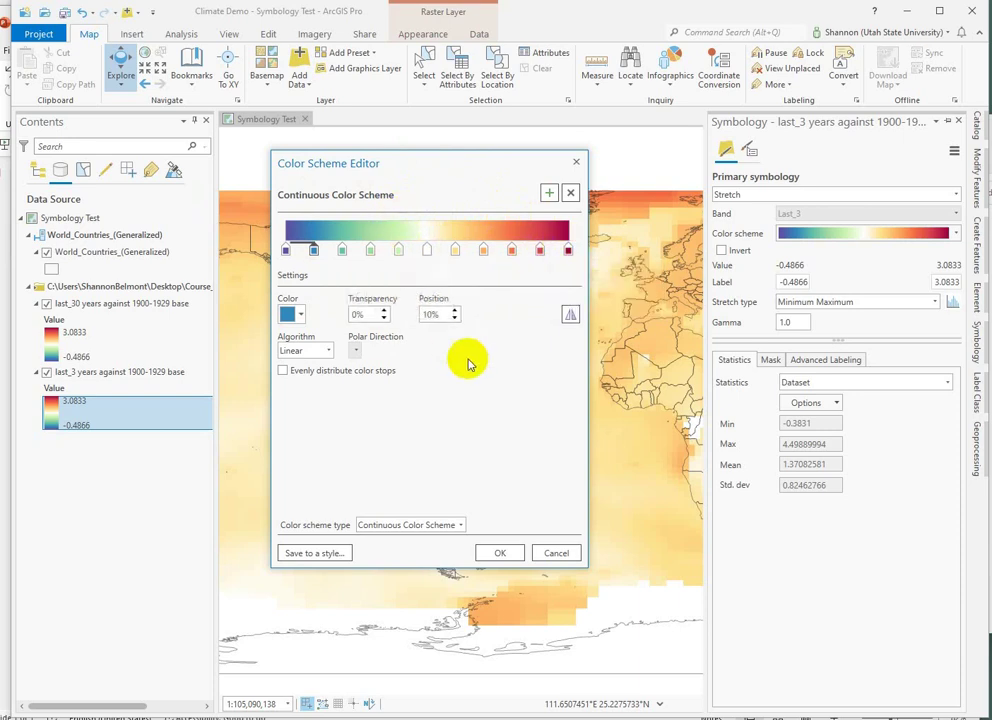
Screen-capture the colour ramp region and copy the snapshot to the clipboard
{"action": "key", "text": "Print"}
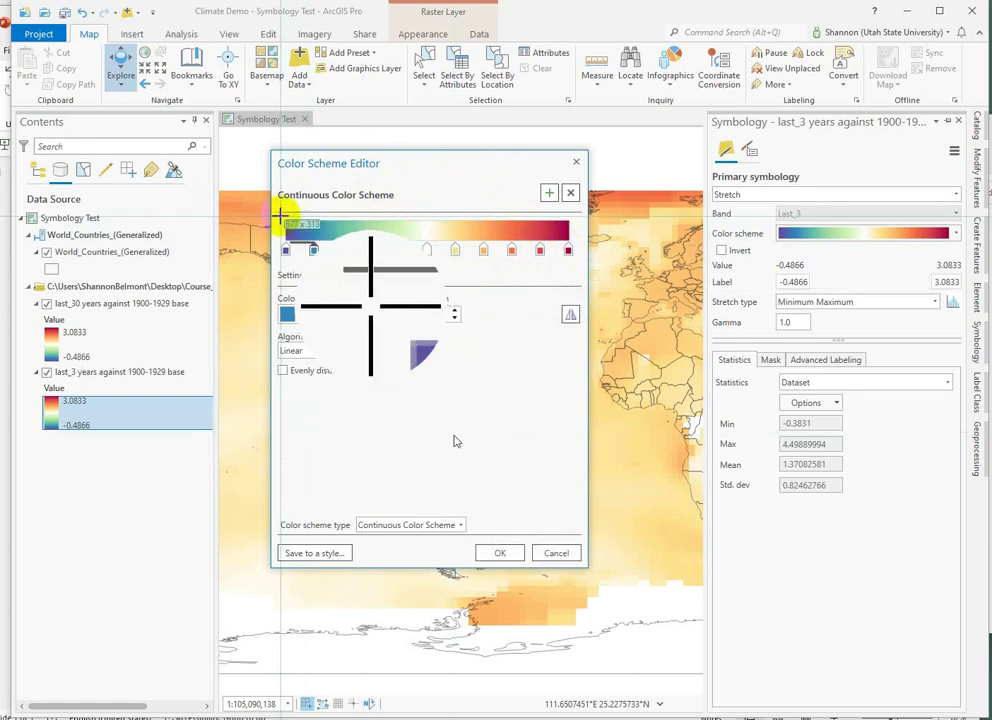
{"action": "left_click_drag", "start_coordinate": [281, 213], "coordinate": [573, 255]}
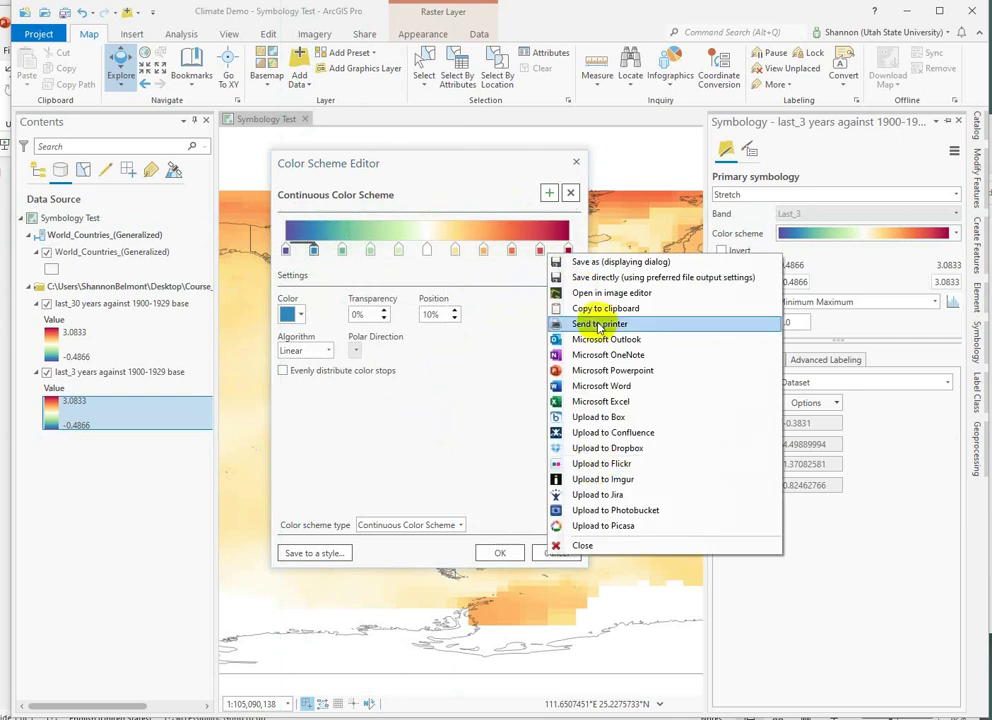
{"action": "left_click", "coordinate": [588, 309]}
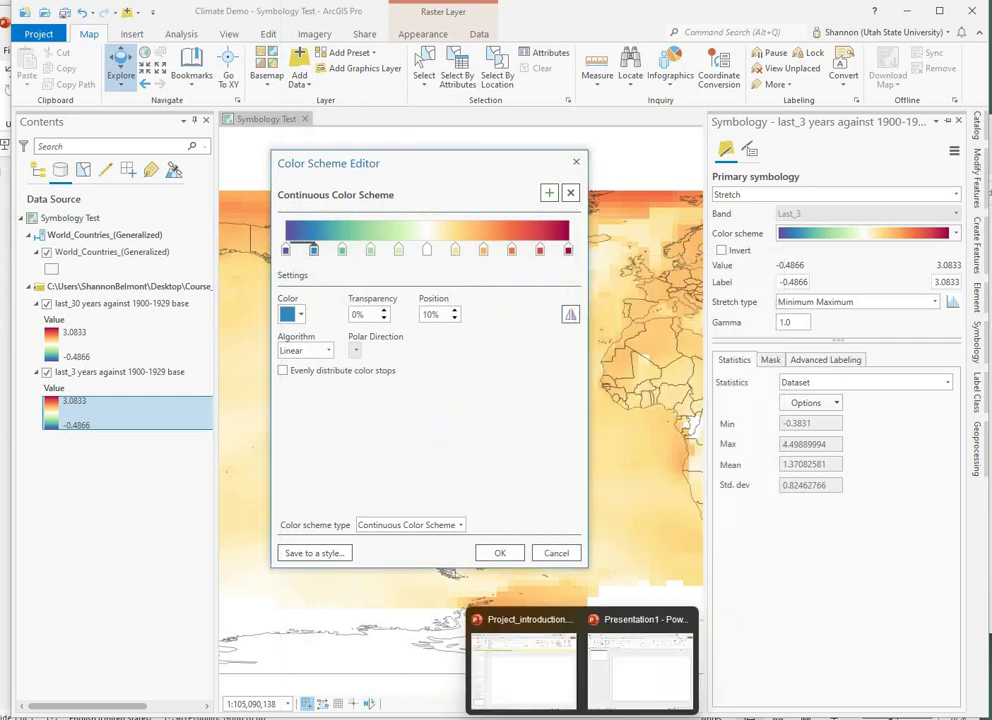
Paste the colour ramp onto the Presentation1 slide, widen it to about 8.26 inches and centre it
{"action": "mouse_move", "coordinate": [557, 688]}
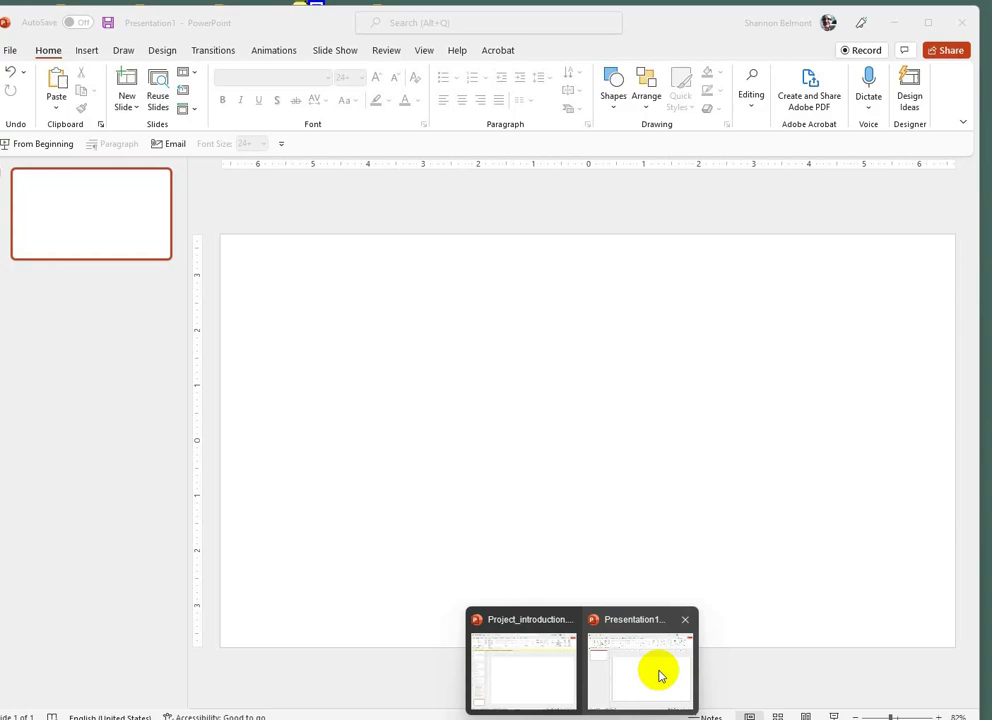
{"action": "left_click", "coordinate": [658, 671]}
{"action": "key", "text": "ctrl+v"}
{"action": "left_click_drag", "start_coordinate": [466, 421], "coordinate": [588, 367]}
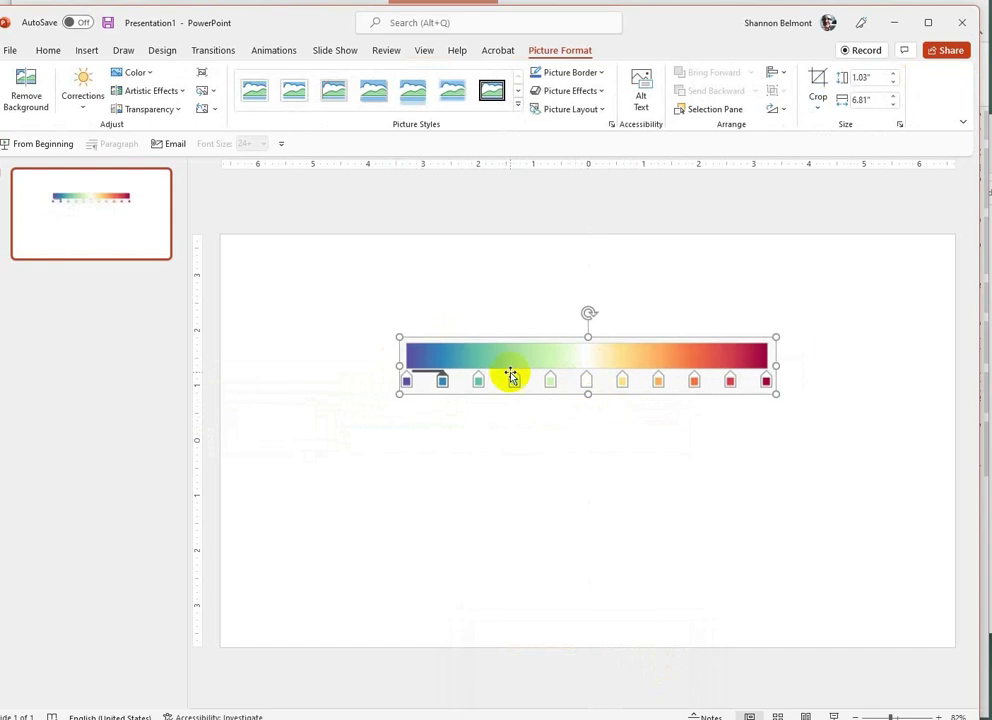
{"action": "left_click_drag", "start_coordinate": [398, 333], "coordinate": [323, 325]}
{"action": "left_click_drag", "start_coordinate": [500, 361], "coordinate": [544, 362]}
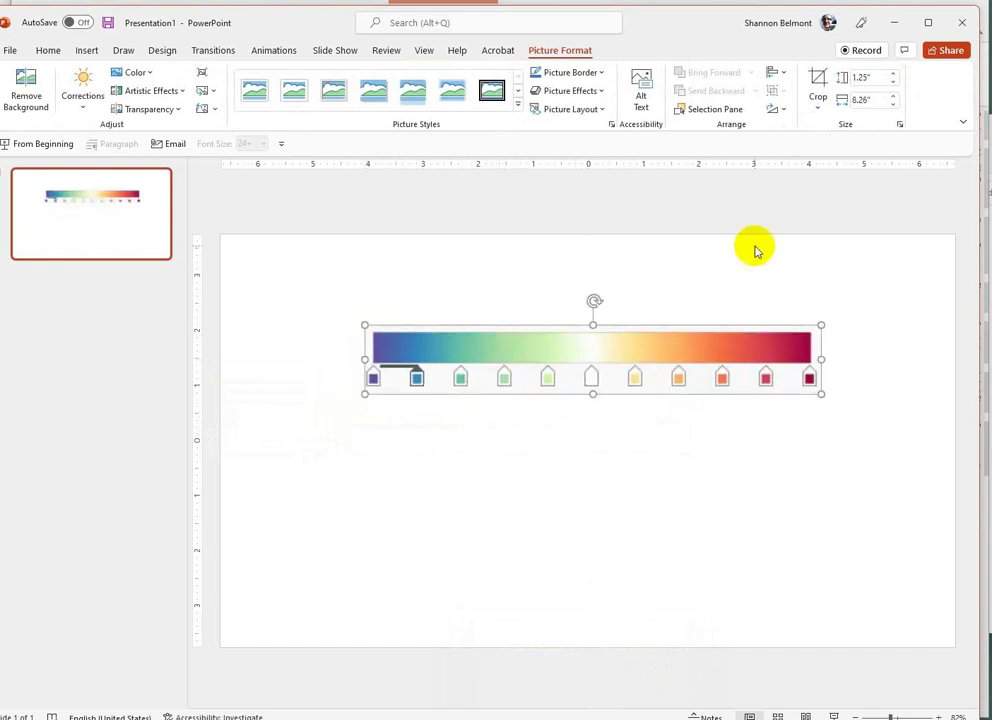
Crop the ramp picture so only the gradient bar remains, without the stop markers
{"action": "left_click", "coordinate": [816, 80]}
{"action": "left_click_drag", "start_coordinate": [593, 326], "coordinate": [592, 331]}
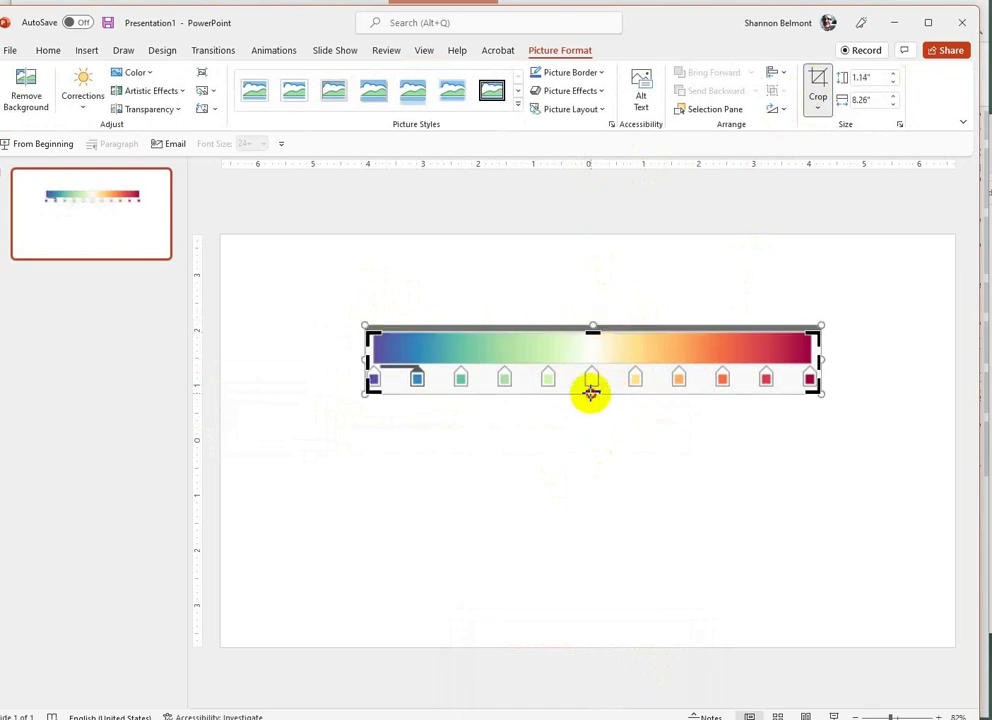
{"action": "mouse_move", "coordinate": [591, 391]}
{"action": "left_mouse_down"}
{"action": "mouse_move", "coordinate": [582, 363]}
{"action": "mouse_move", "coordinate": [593, 366]}
{"action": "left_mouse_up"}
{"action": "left_click", "coordinate": [678, 481]}
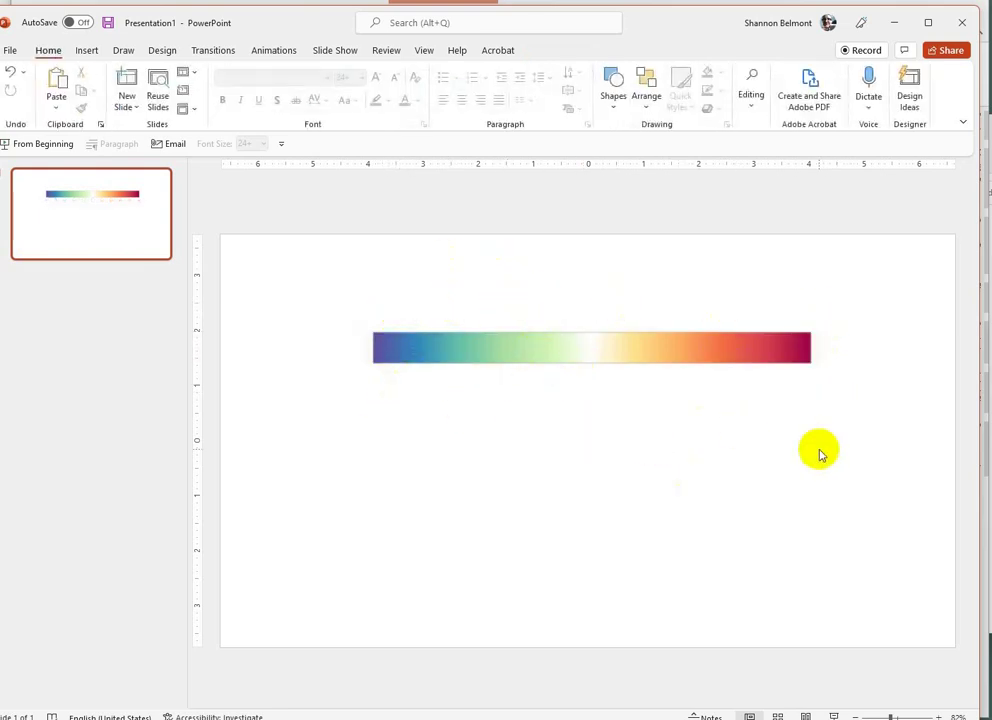
Nudge the gradient bar slightly up and to the right, then deselect it
{"action": "left_click", "coordinate": [567, 352]}
{"action": "mouse_move", "coordinate": [567, 350]}
{"action": "left_mouse_down"}
{"action": "mouse_move", "coordinate": [523, 323]}
{"action": "mouse_move", "coordinate": [576, 337]}
{"action": "left_mouse_up"}
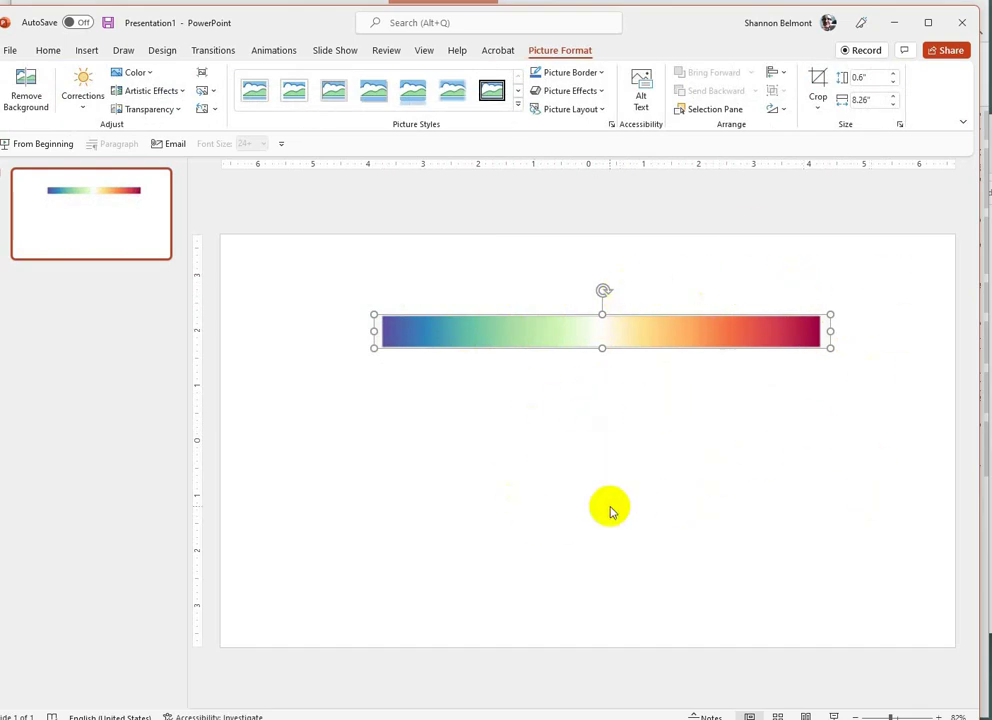
{"action": "left_click", "coordinate": [800, 518]}
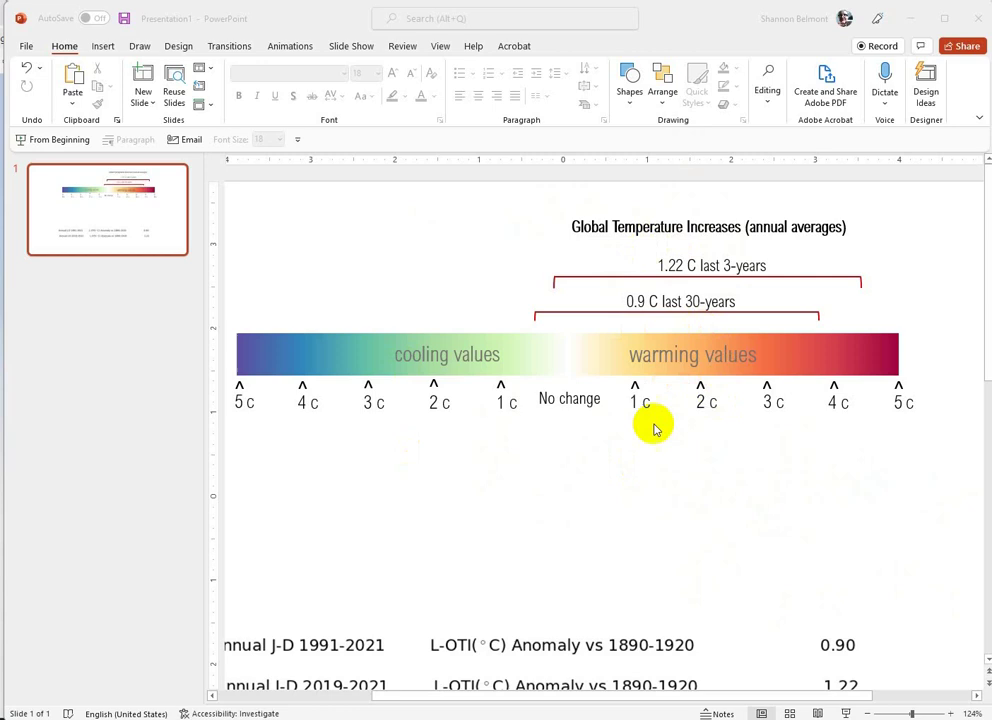
Delete the word 'values' so the labels read just cooling and warming
{"action": "left_click", "coordinate": [456, 354]}
{"action": "left_click_drag", "start_coordinate": [456, 354], "coordinate": [534, 348]}
{"action": "key", "text": "BackSpace"}
{"action": "left_click", "coordinate": [706, 360]}
{"action": "left_click_drag", "start_coordinate": [708, 358], "coordinate": [801, 376]}
{"action": "key", "text": "BackSpace"}
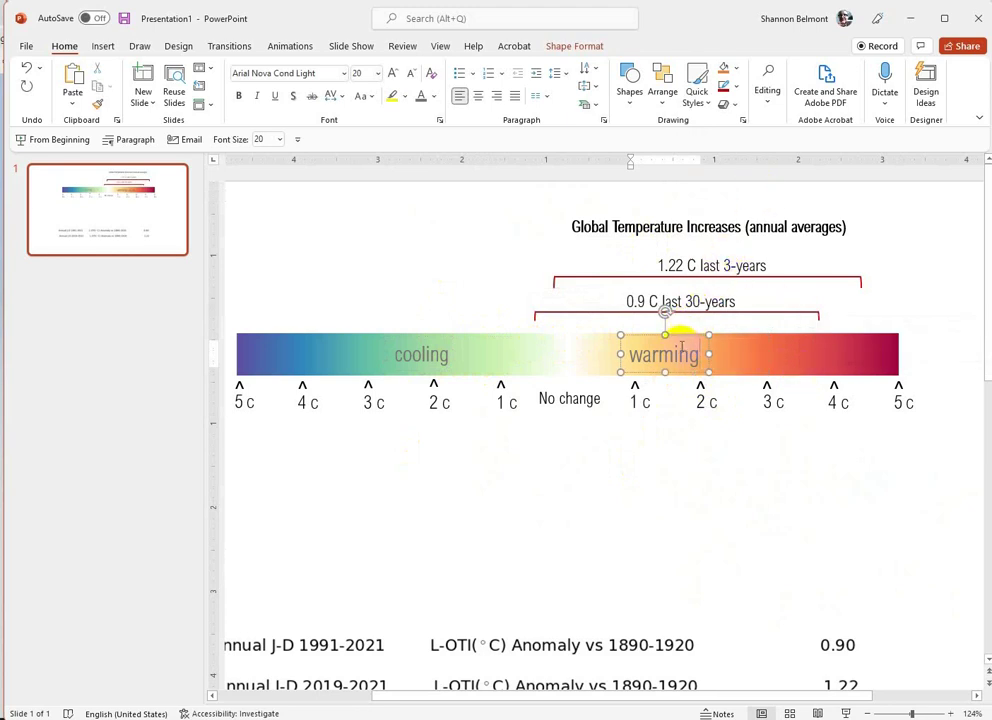
{"action": "left_click", "coordinate": [681, 334]}
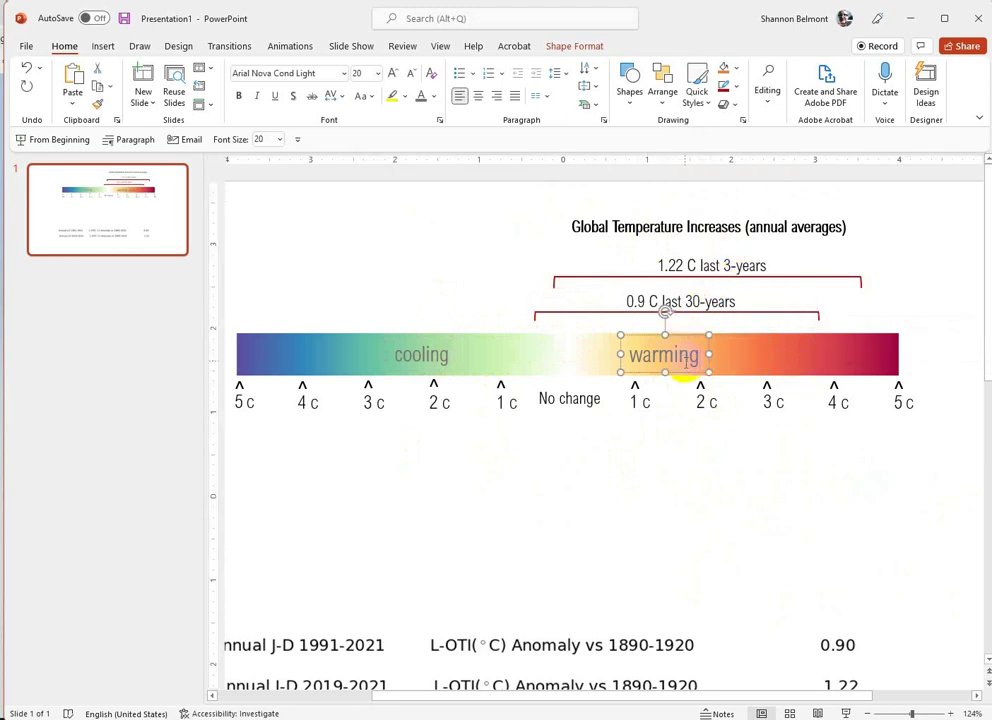
Shift the cooling label toward its half's centre and set its font size to 24
{"action": "key", "text": "ctrl+y"}
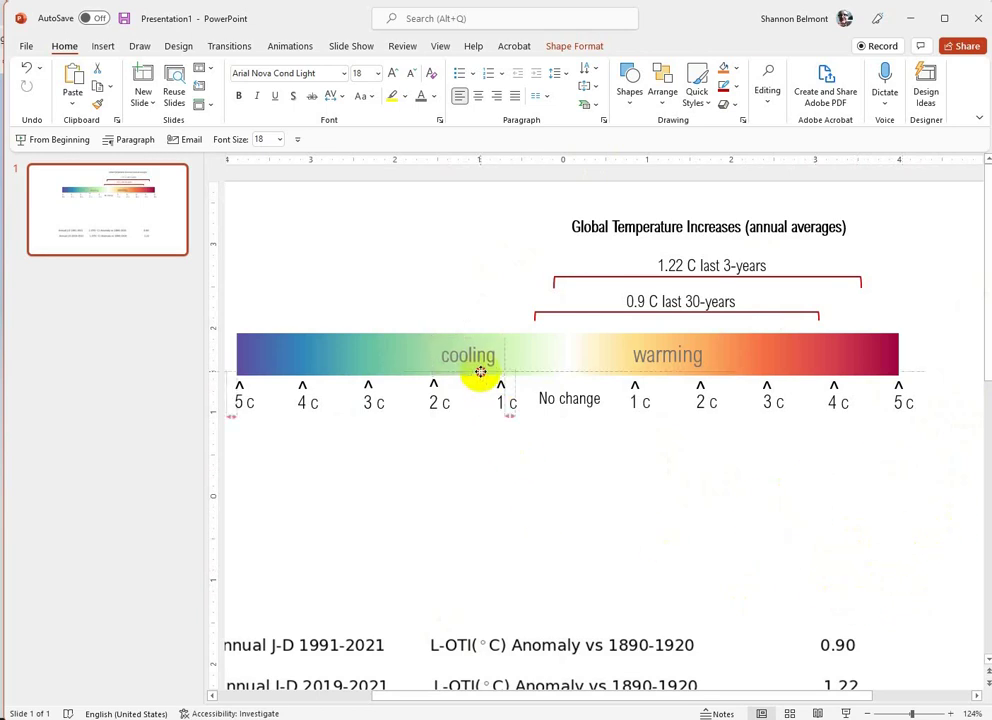
{"action": "left_click", "coordinate": [481, 372]}
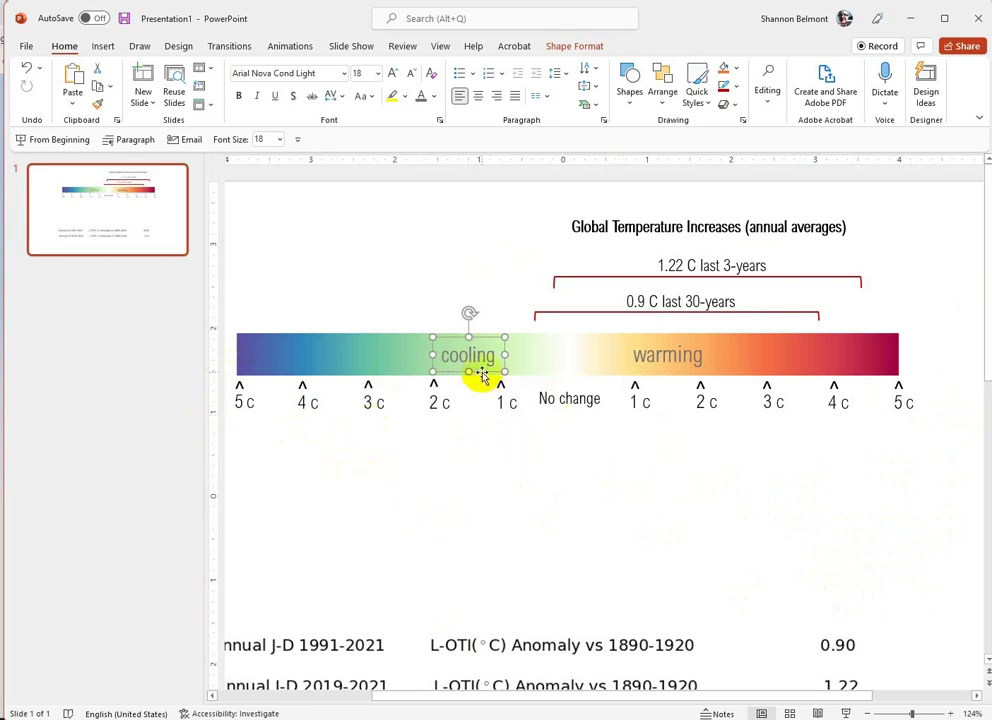
{"action": "left_click", "coordinate": [376, 74]}
{"action": "left_click", "coordinate": [361, 215]}
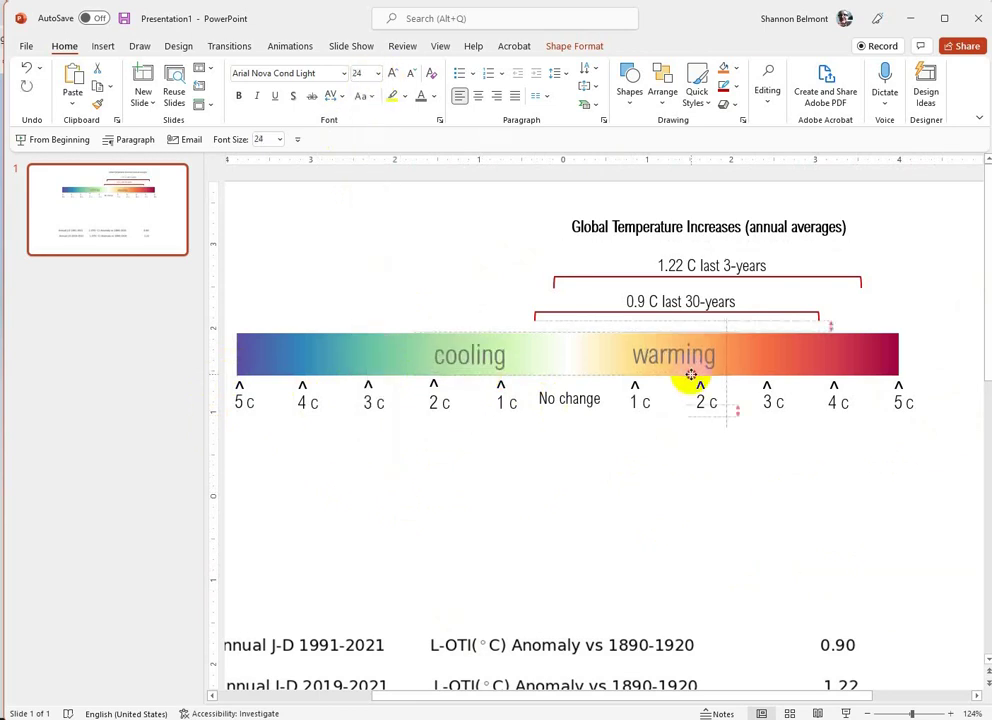
{"action": "left_click", "coordinate": [693, 543]}
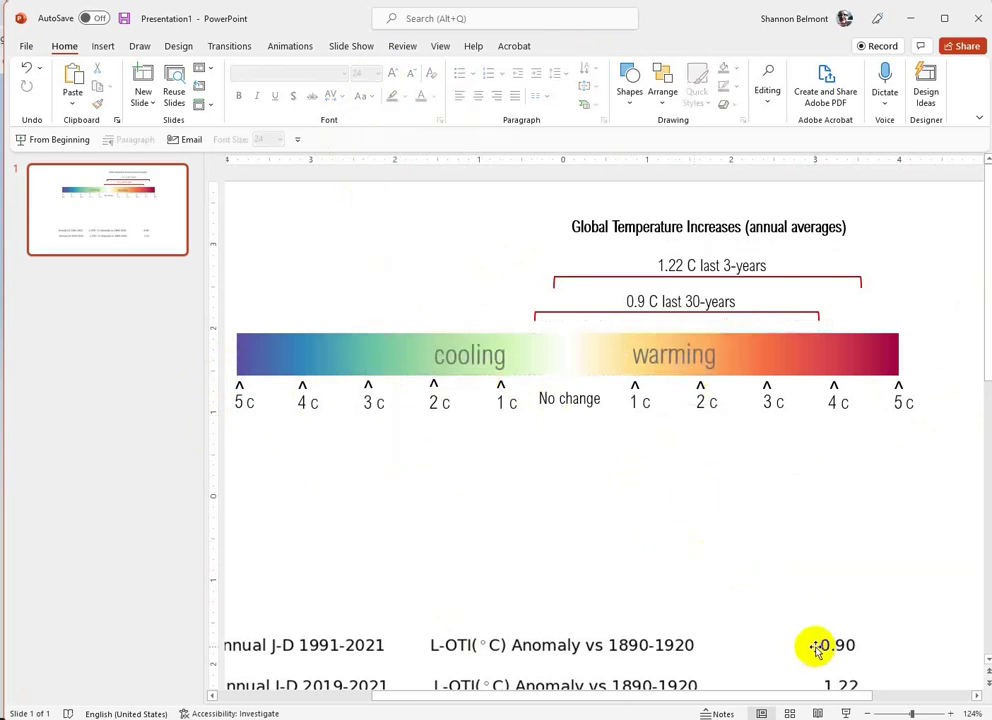